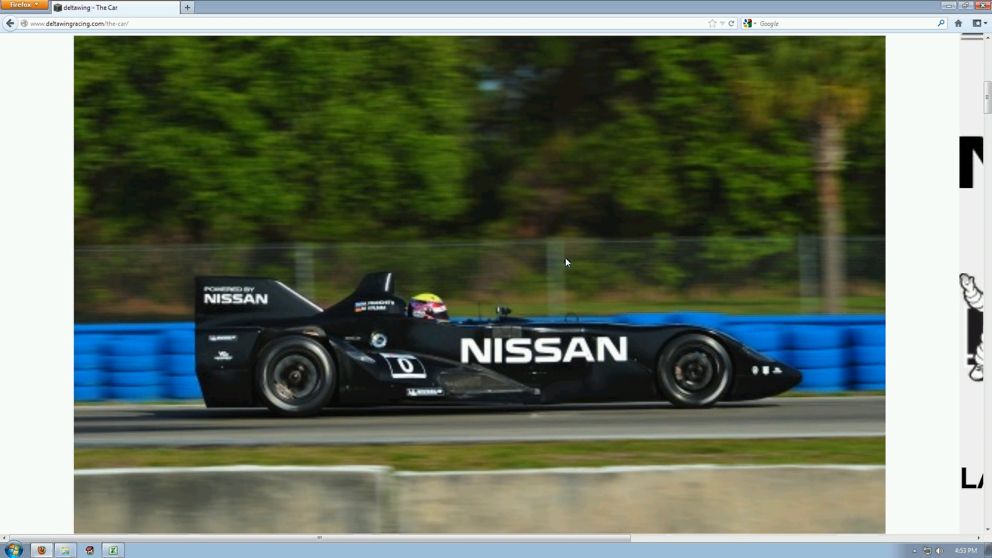
Reduce the DeltaWing page's zoom and review the technical specifications, from engine data to weights, dimensions and performance.
{"action": "key", "text": "ctrl+minus"}
{"action": "key", "text": "ctrl+minus"}
{"action": "key", "text": "ctrl+minus"}
{"action": "key", "text": "ctrl+minus"}
{"action": "key", "text": "ctrl+minus"}
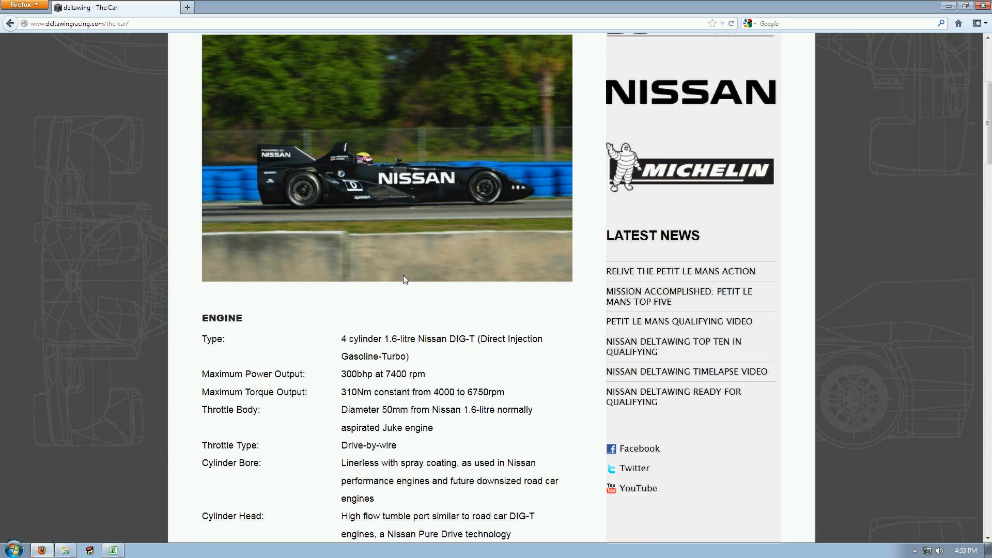
{"action": "scroll", "coordinate": [404, 279], "scroll_direction": "down", "scroll_amount": 15}
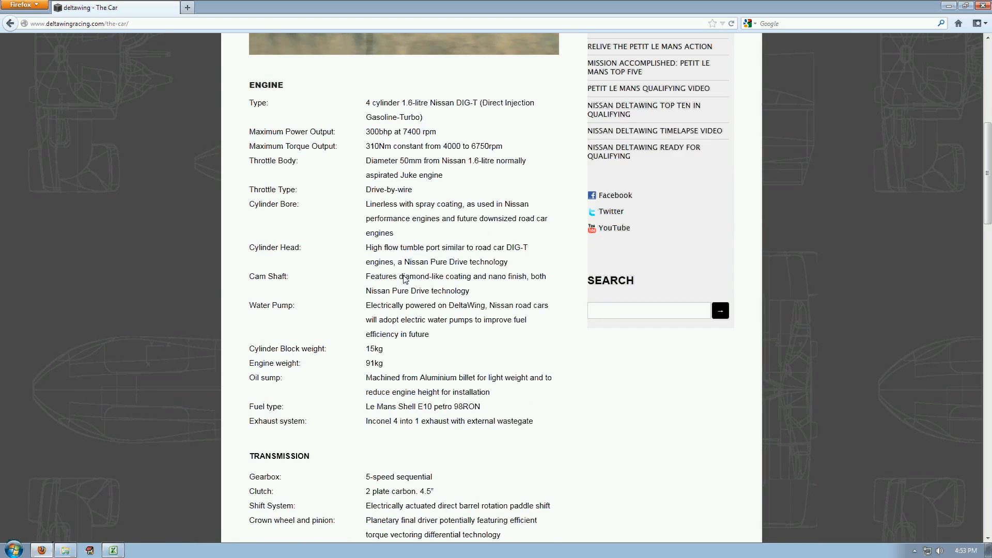
{"action": "scroll", "coordinate": [405, 279], "scroll_direction": "down", "scroll_amount": 15}
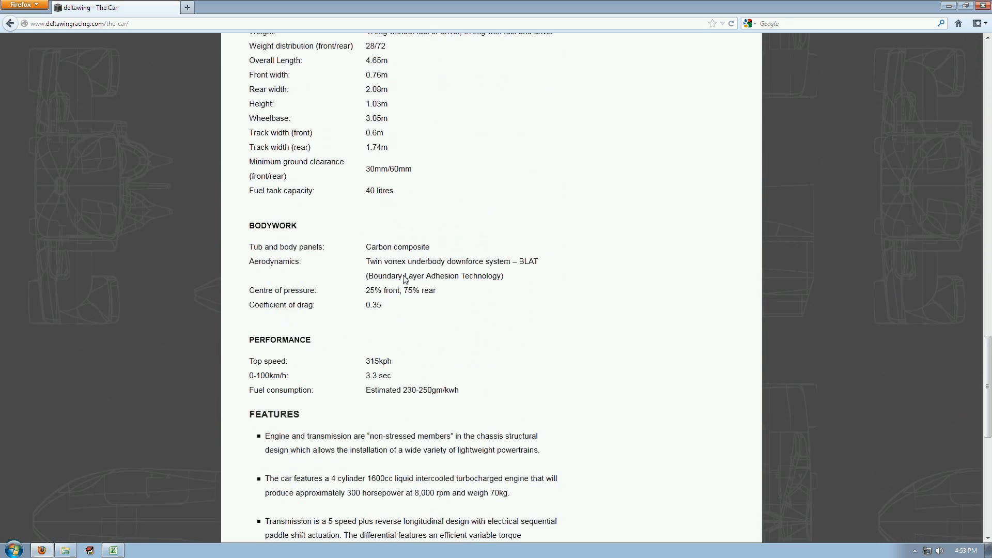
{"action": "scroll", "coordinate": [404, 279], "scroll_direction": "up", "scroll_amount": 8}
{"action": "scroll", "coordinate": [405, 279], "scroll_direction": "up", "scroll_amount": 15}
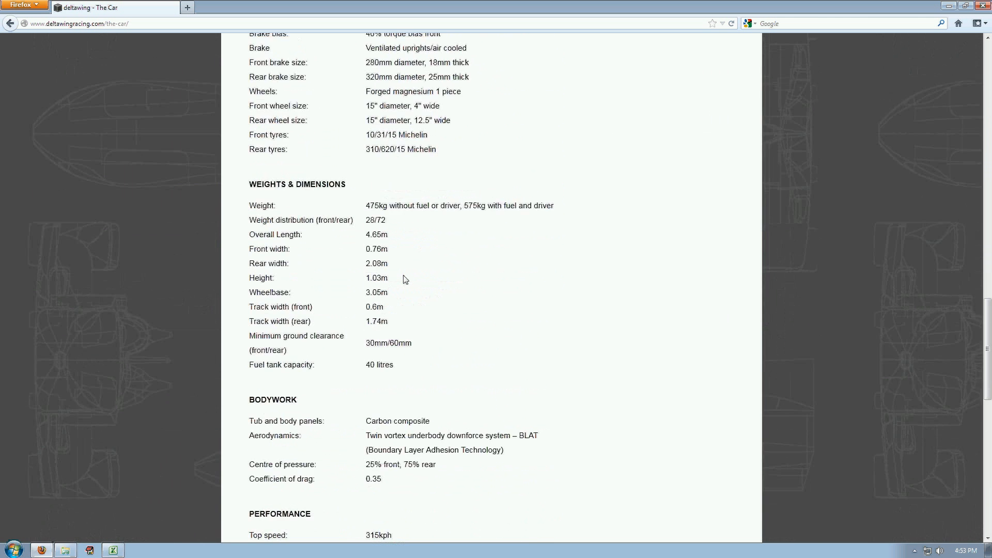
{"action": "scroll", "coordinate": [405, 279], "scroll_direction": "up", "scroll_amount": 10}
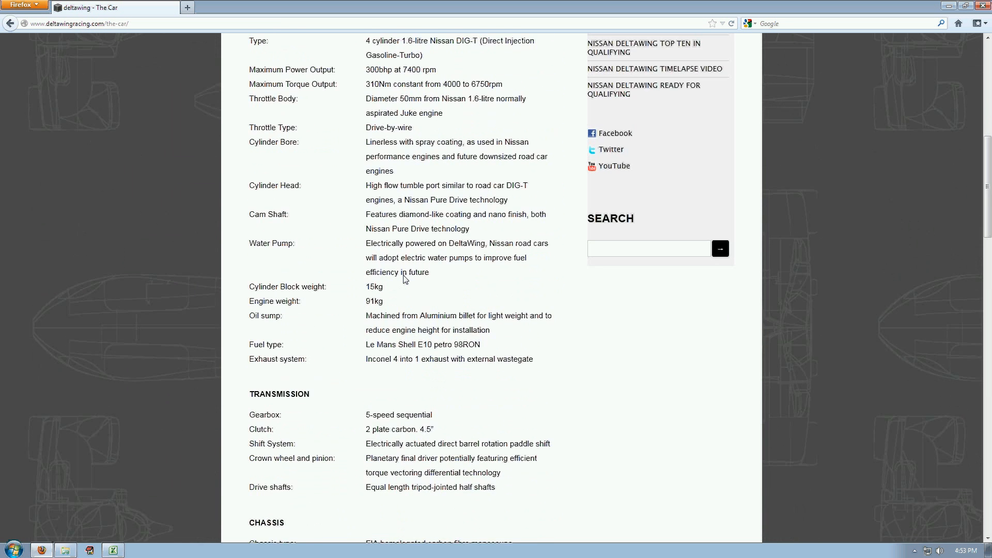
Reduce the browser to a narrow window beside the TREX_54_DeltaWing workbook.
{"action": "left_click", "coordinate": [966, 5]}
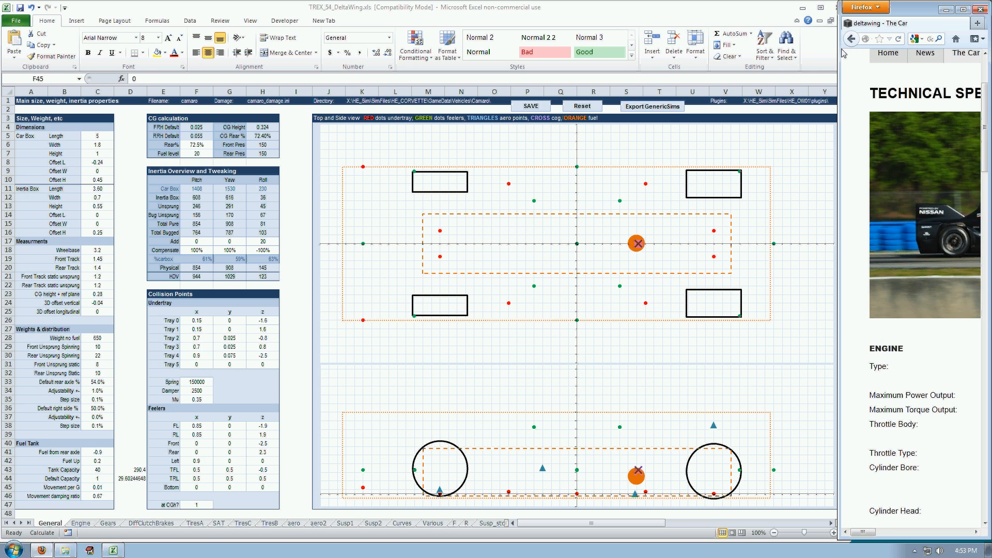
{"action": "left_click_drag", "start_coordinate": [841, 52], "coordinate": [859, 52]}
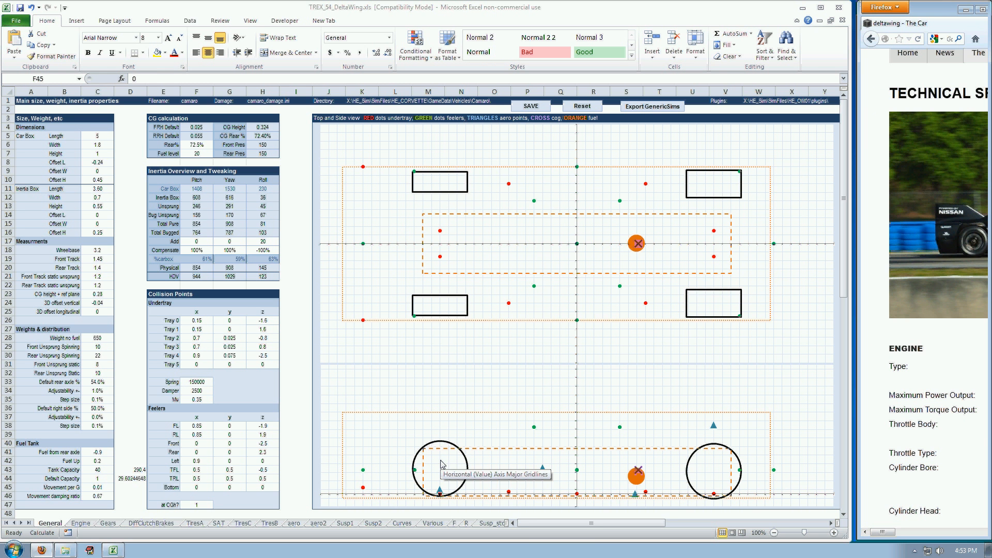
Look through the workbook's engine, gears, differential, tire, SAT, aero and suspension sheets, ending on the General sheet.
{"action": "left_click", "coordinate": [94, 524]}
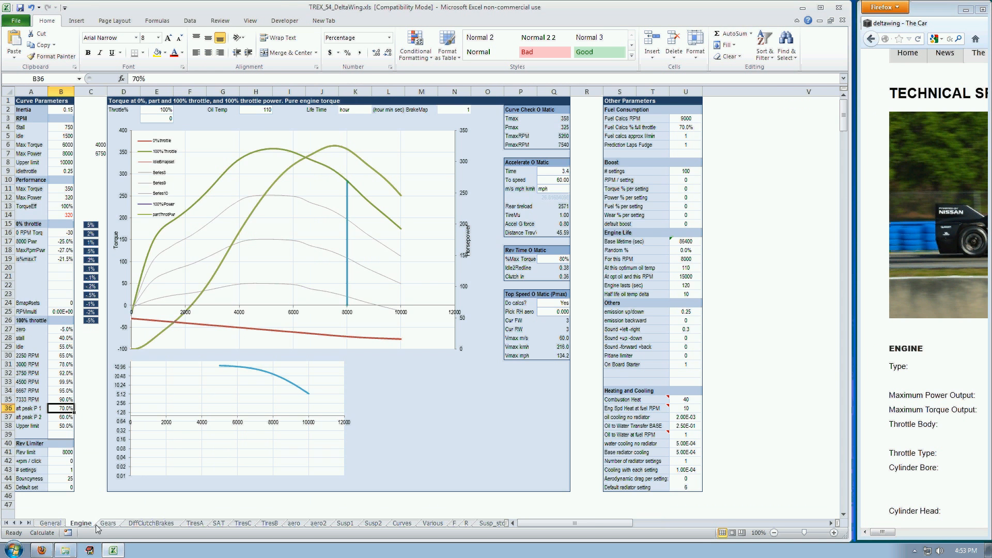
{"action": "left_click", "coordinate": [107, 524]}
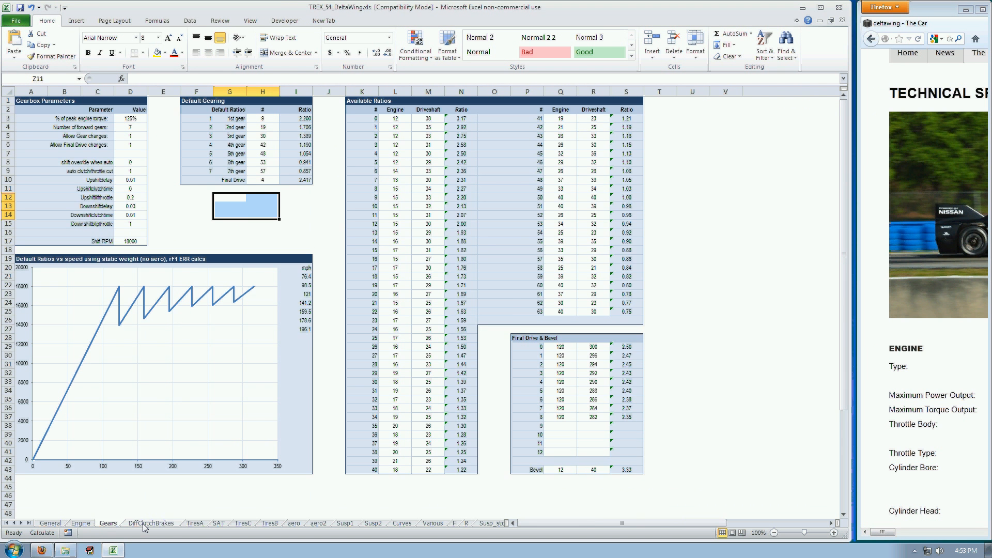
{"action": "left_click", "coordinate": [143, 522]}
{"action": "left_click", "coordinate": [192, 523]}
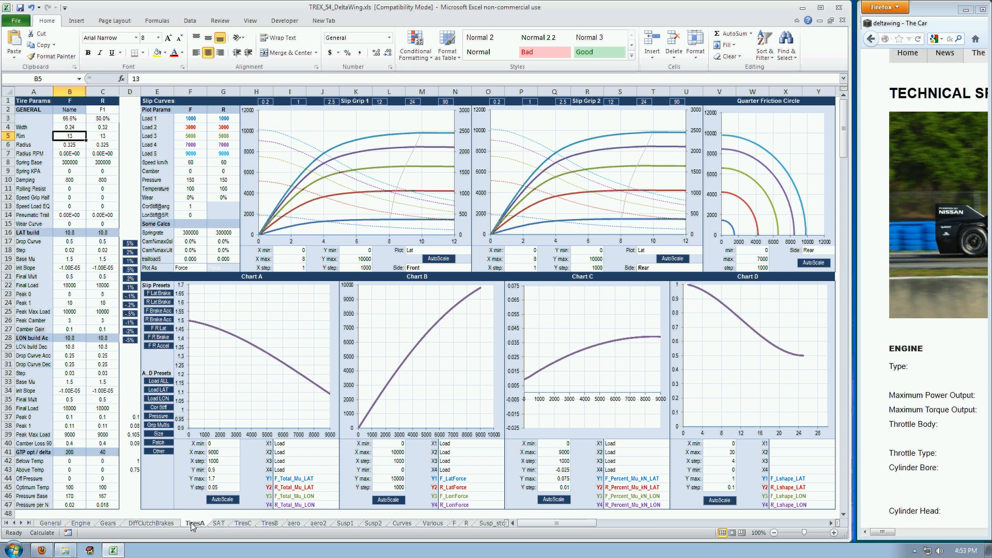
{"action": "left_click", "coordinate": [217, 524]}
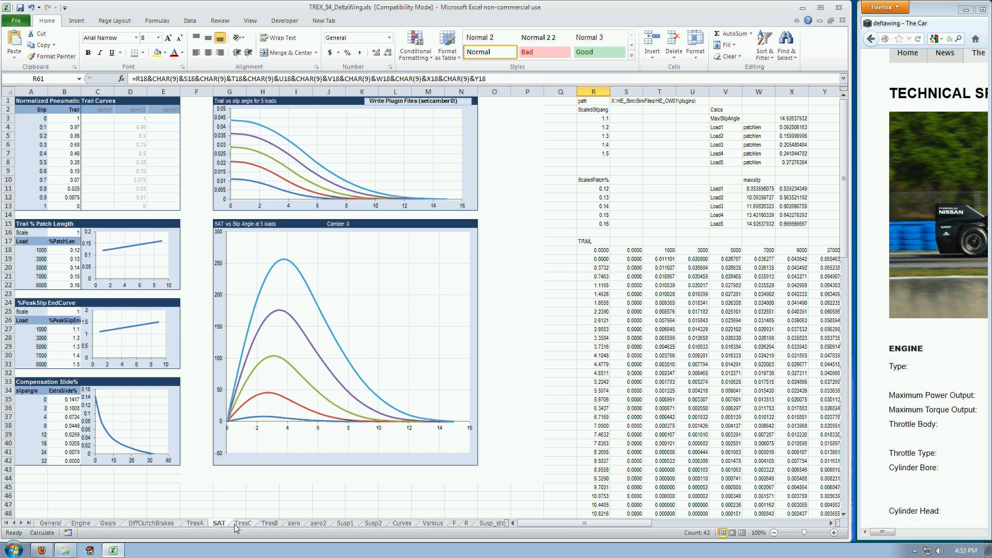
{"action": "left_click", "coordinate": [242, 522]}
{"action": "left_click", "coordinate": [268, 523]}
{"action": "left_click", "coordinate": [294, 523]}
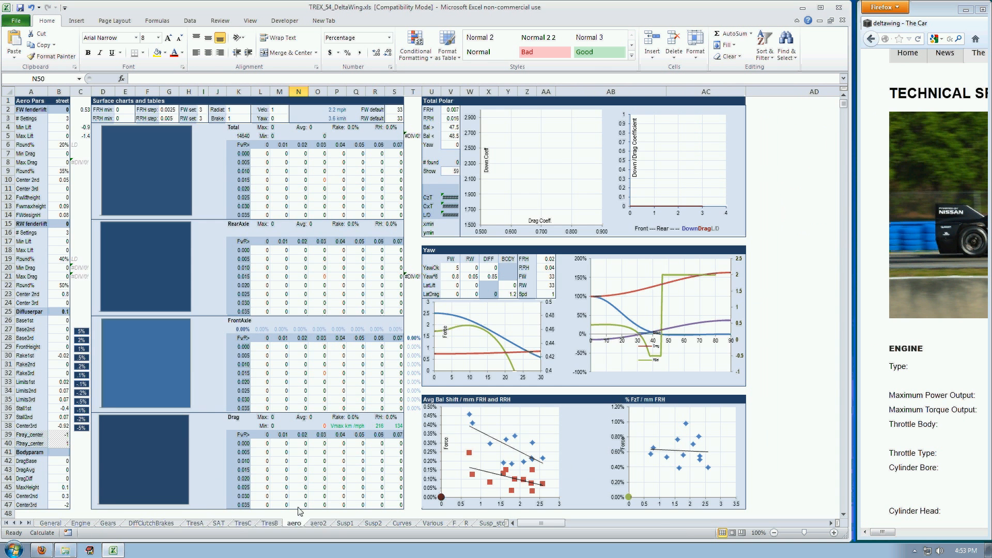
{"action": "left_click", "coordinate": [344, 523]}
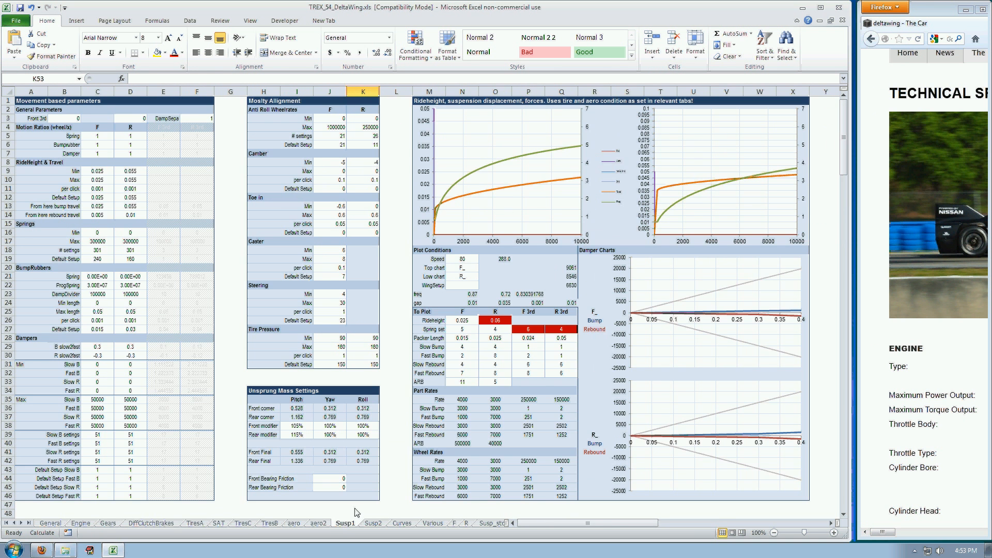
{"action": "left_click", "coordinate": [373, 523]}
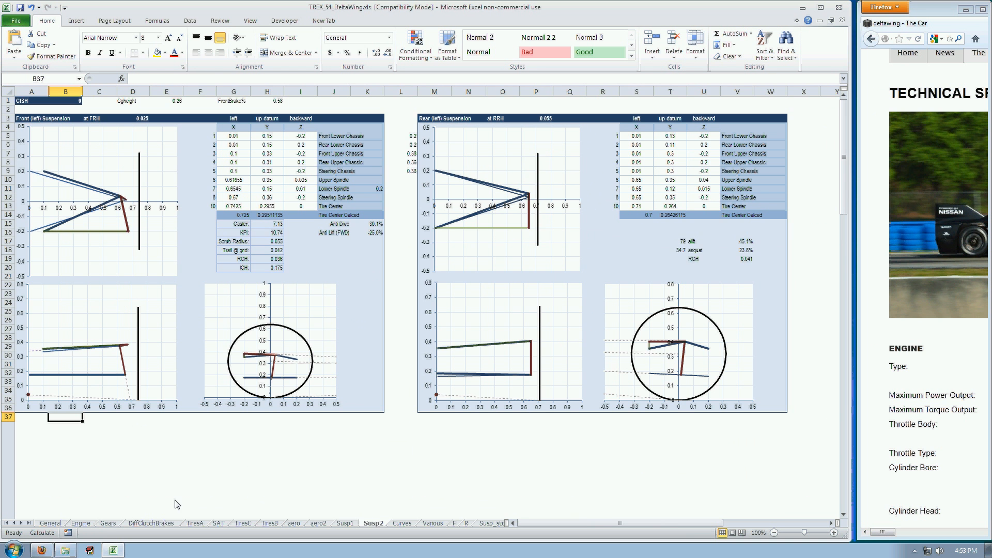
{"action": "left_click", "coordinate": [44, 524]}
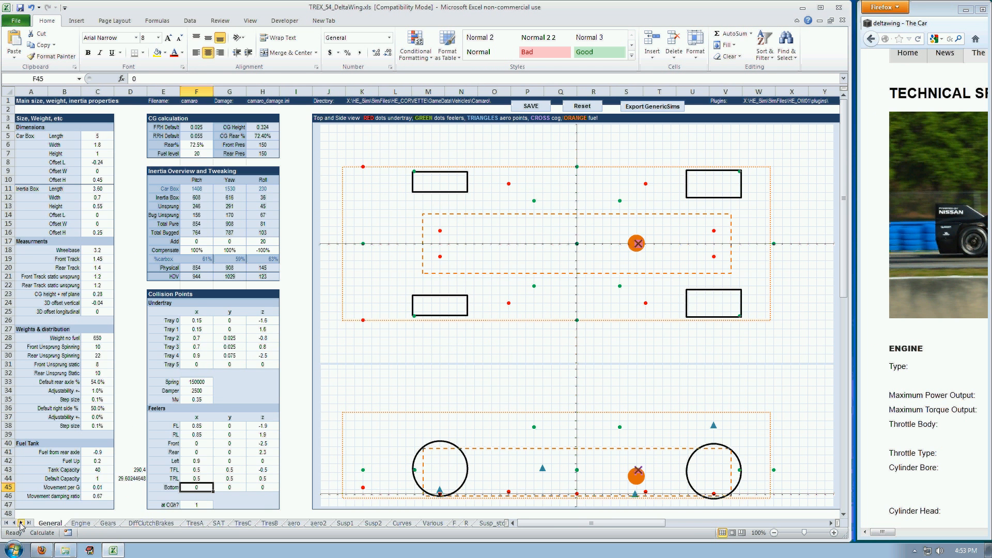
Inspect the generated file contents on the Files sheet, and return to the General sheet.
{"action": "left_click", "coordinate": [22, 524]}
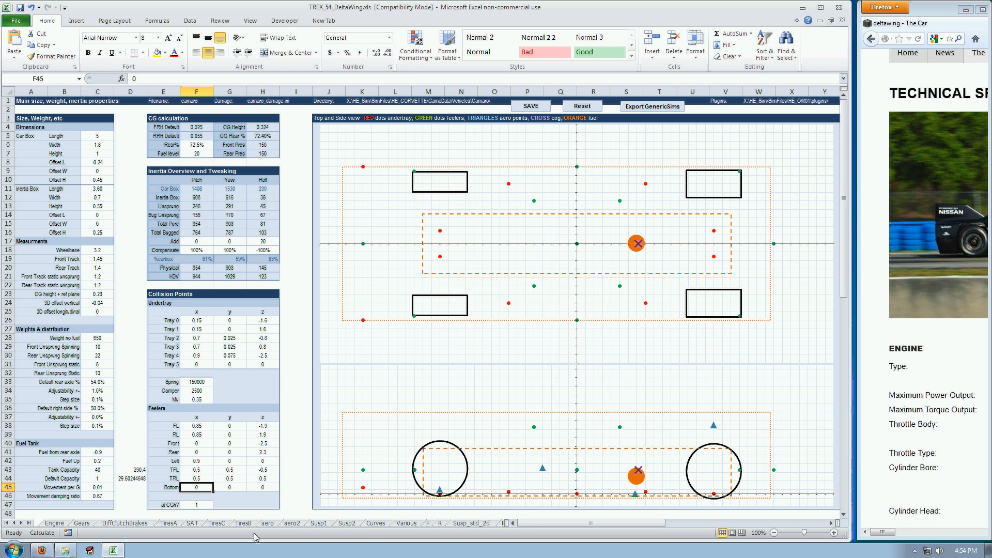
{"action": "left_click", "coordinate": [20, 523]}
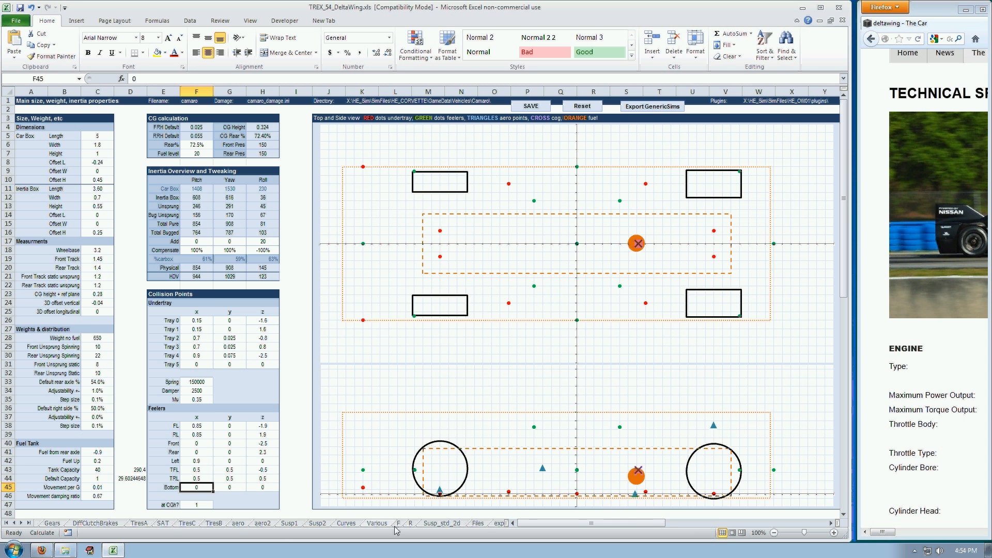
{"action": "left_click", "coordinate": [481, 524]}
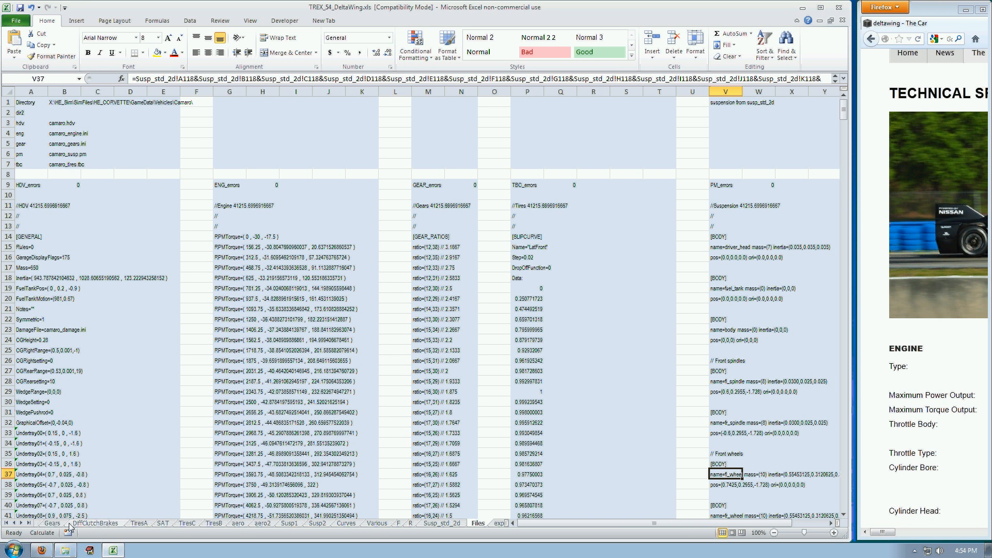
{"action": "left_click", "coordinate": [6, 522]}
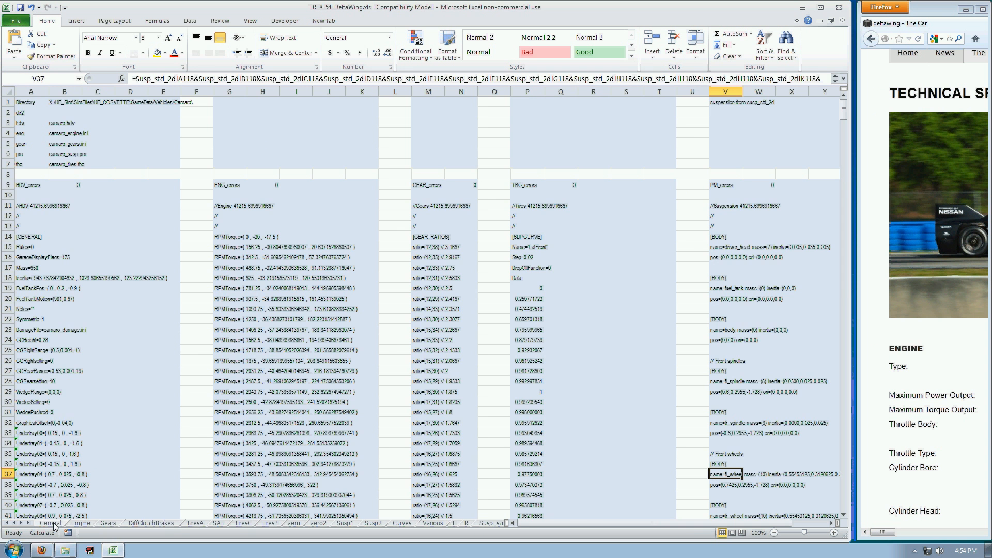
{"action": "left_click", "coordinate": [50, 522]}
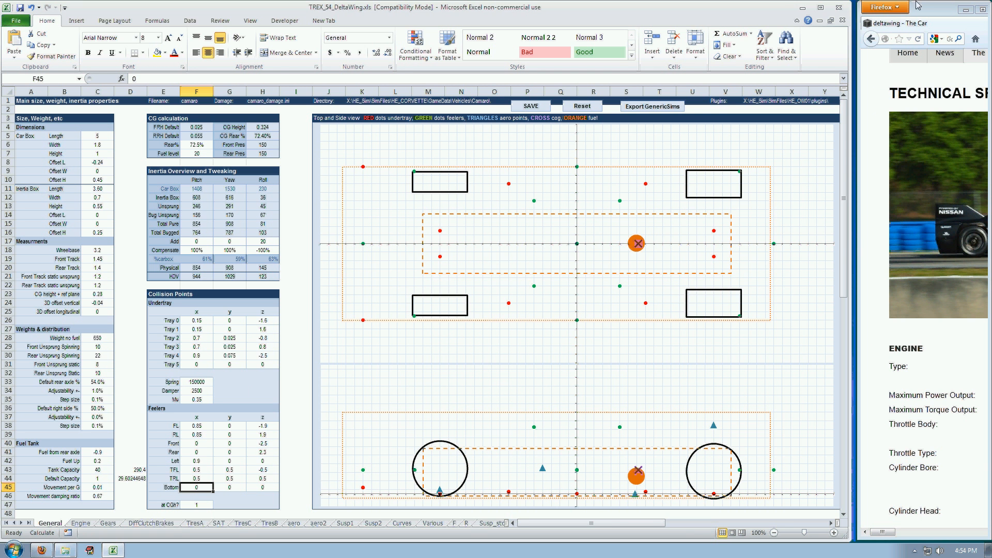
Adjust the browser window beside the workbook and read the Weights & Dimensions specifications, including weight and fuel tank capacity.
{"action": "left_click_drag", "start_coordinate": [918, 5], "coordinate": [913, 6]}
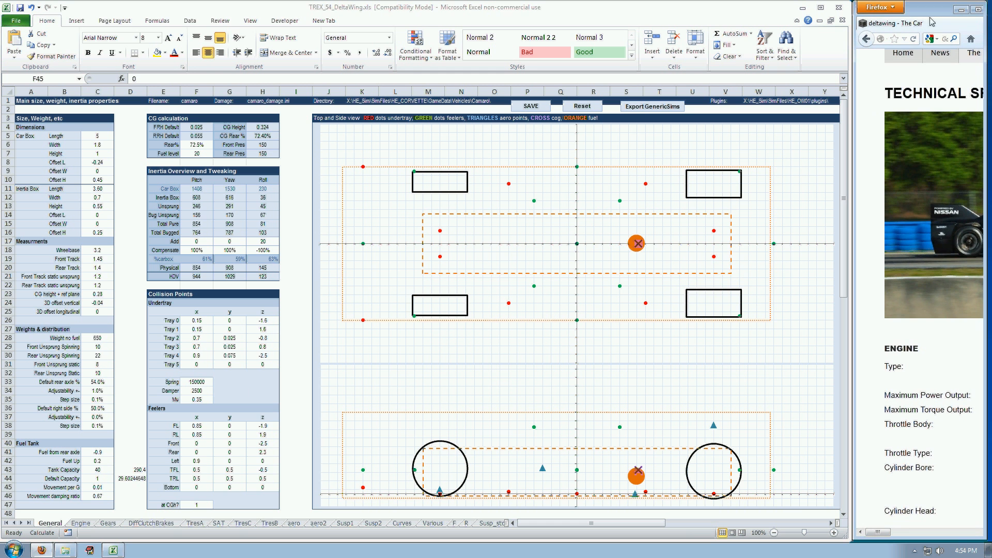
{"action": "left_click_drag", "start_coordinate": [983, 126], "coordinate": [991, 126]}
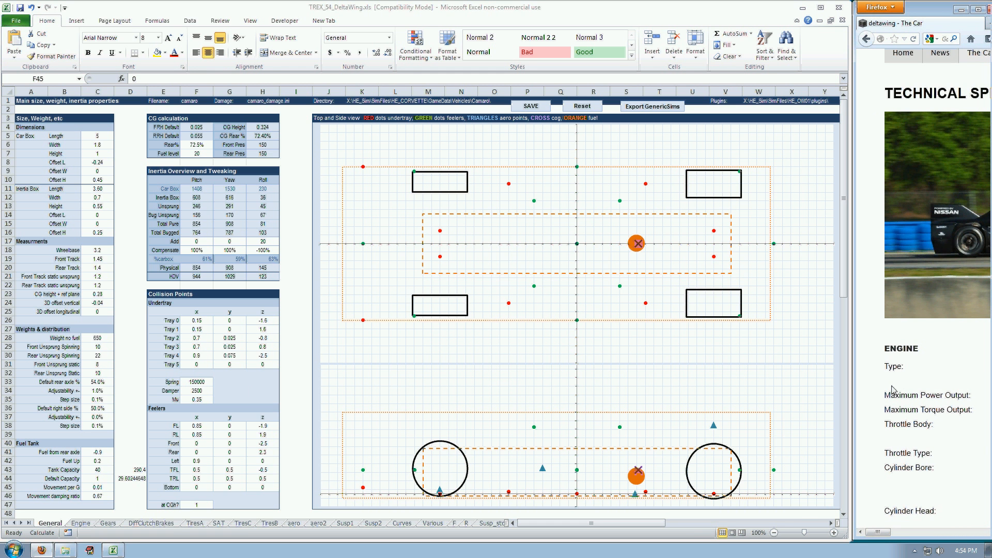
{"action": "scroll", "coordinate": [892, 390], "scroll_direction": "down", "scroll_amount": 2}
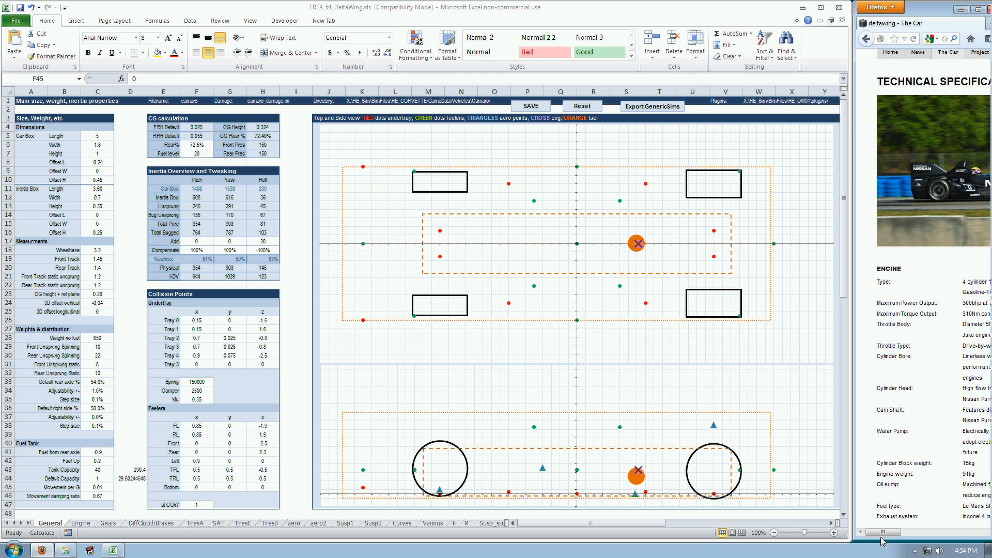
{"action": "left_click_drag", "start_coordinate": [882, 538], "coordinate": [887, 538]}
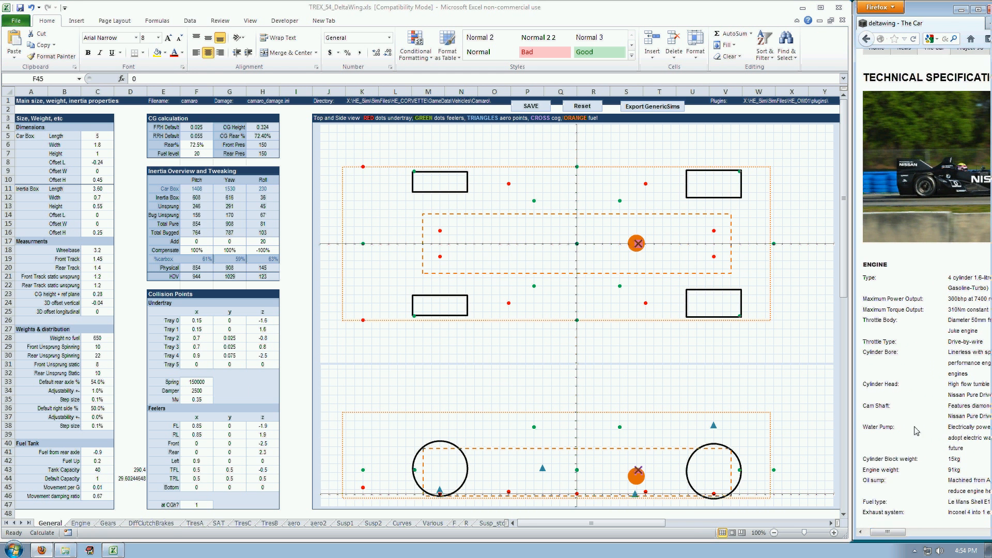
{"action": "scroll", "coordinate": [915, 437], "scroll_direction": "down", "scroll_amount": 5}
{"action": "scroll", "coordinate": [915, 436], "scroll_direction": "down", "scroll_amount": 4}
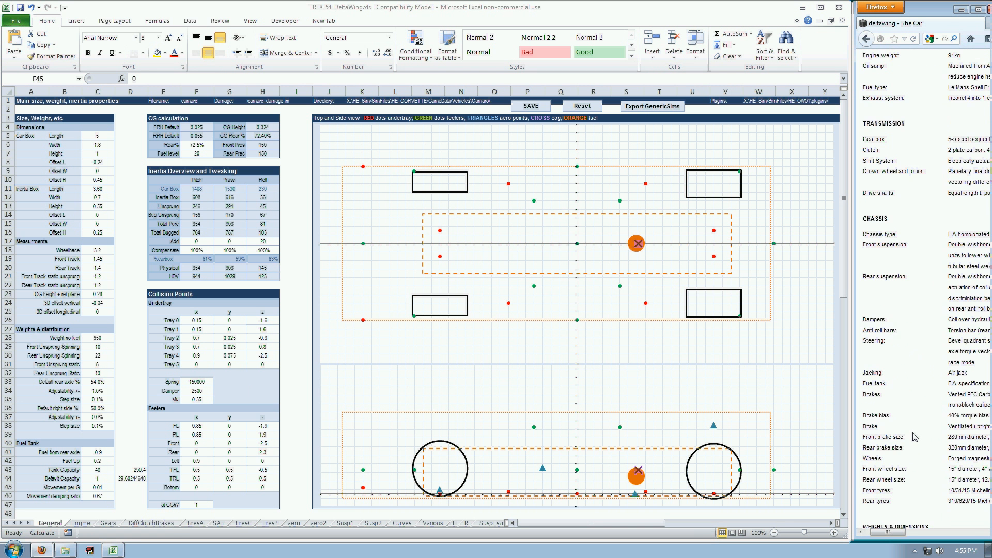
{"action": "scroll", "coordinate": [914, 436], "scroll_direction": "down", "scroll_amount": 5}
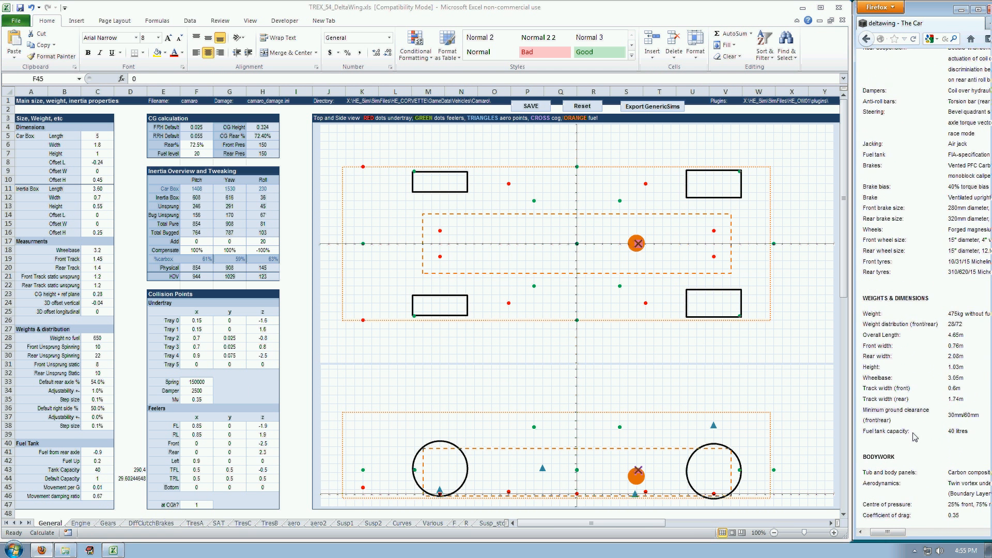
{"action": "left_click_drag", "start_coordinate": [879, 537], "coordinate": [913, 548]}
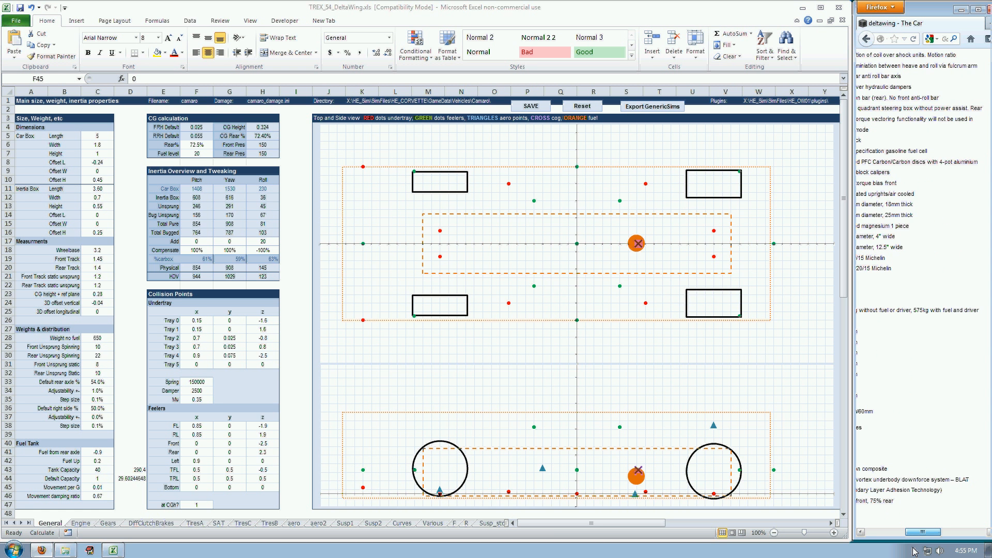
{"action": "left_click_drag", "start_coordinate": [914, 552], "coordinate": [875, 554]}
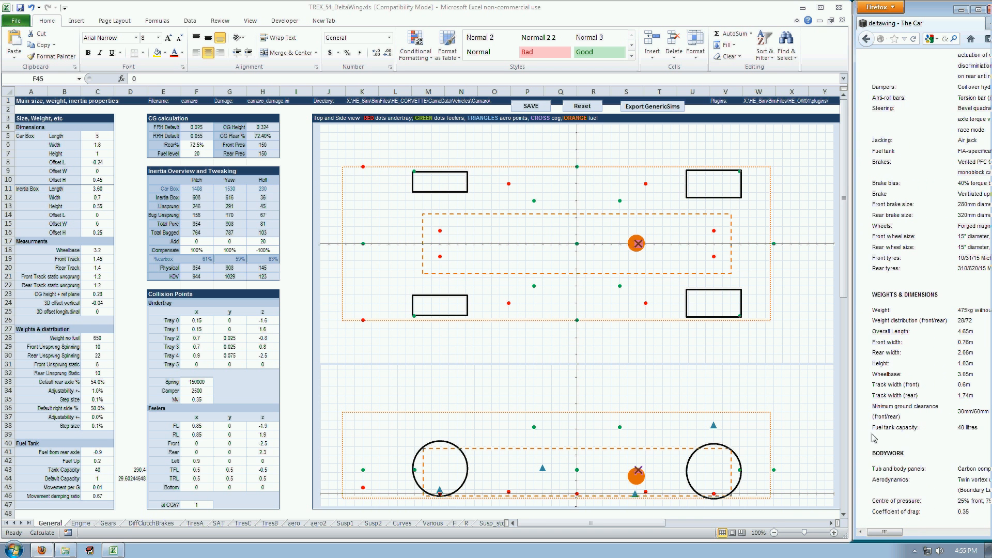
Check the Tank Capacity value and the fuel weight conversion formulas in D43 and D44.
{"action": "left_click", "coordinate": [130, 472]}
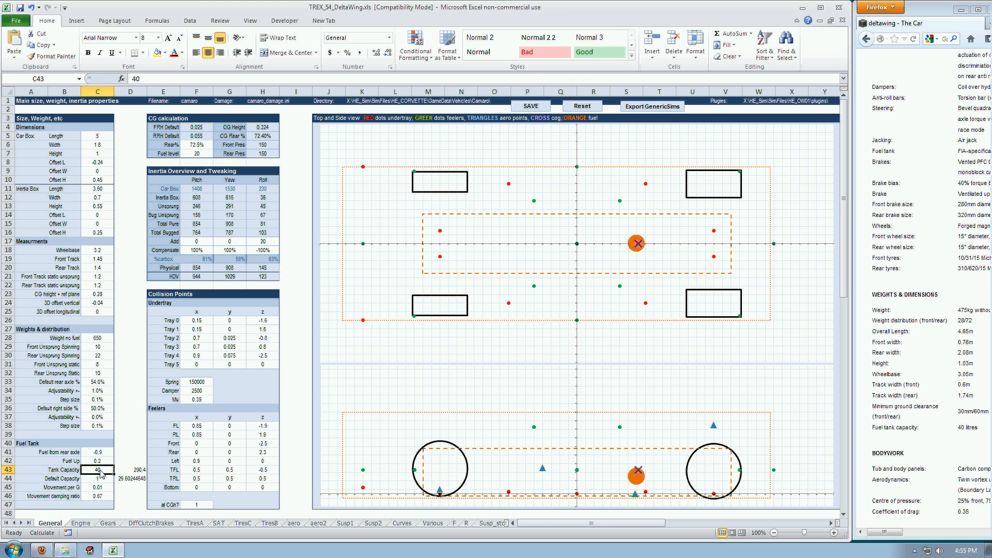
{"action": "left_click", "coordinate": [133, 471]}
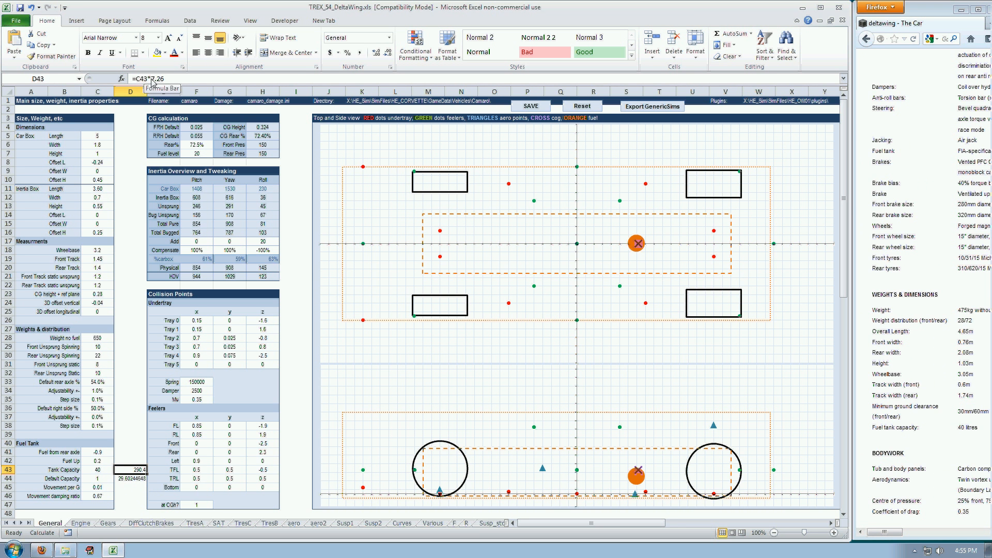
{"action": "left_click", "coordinate": [133, 479]}
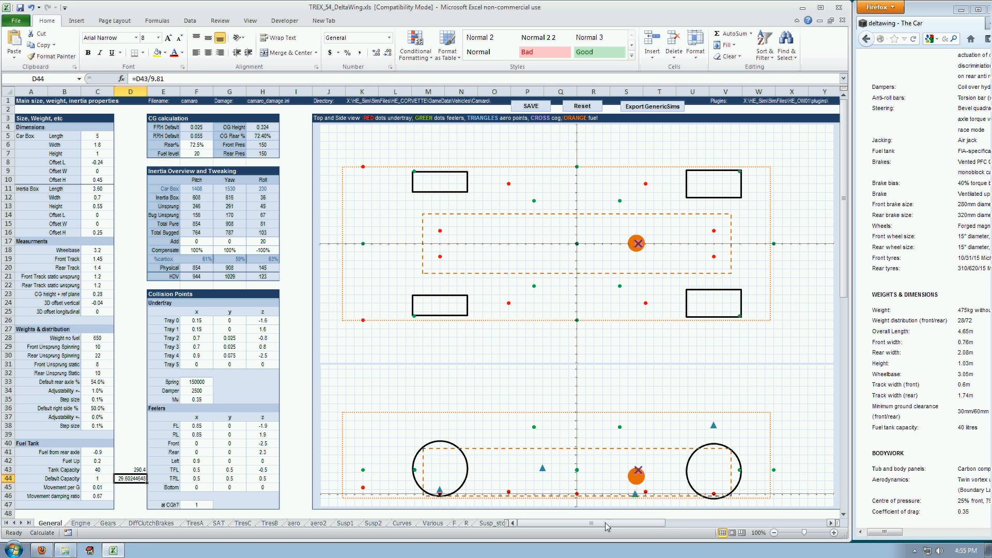
Set Weight no fuel to 550 in the General sheet's Weights & distribution section.
{"action": "left_click_drag", "start_coordinate": [602, 524], "coordinate": [579, 521]}
{"action": "left_click", "coordinate": [97, 338]}
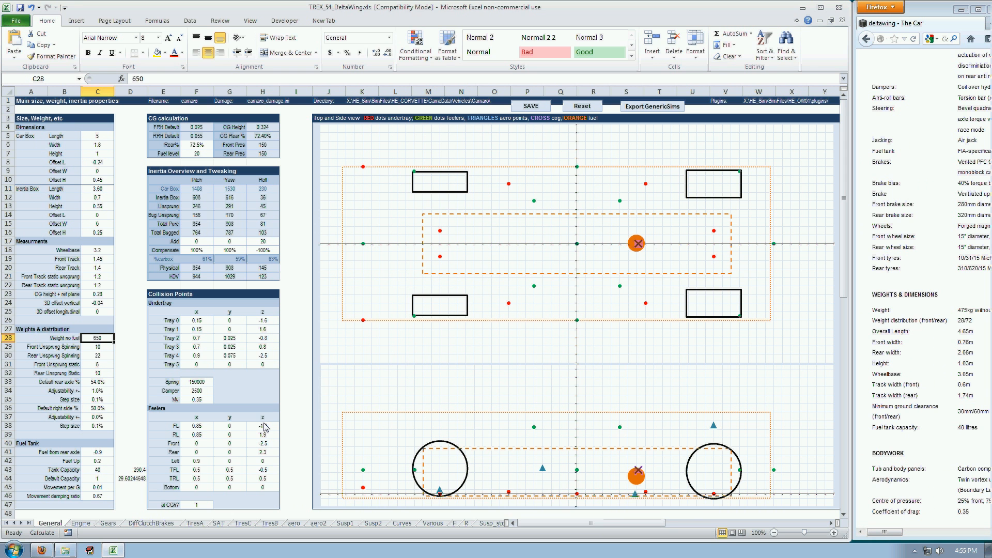
{"action": "type", "text": "550"}
{"action": "key", "text": "Return"}
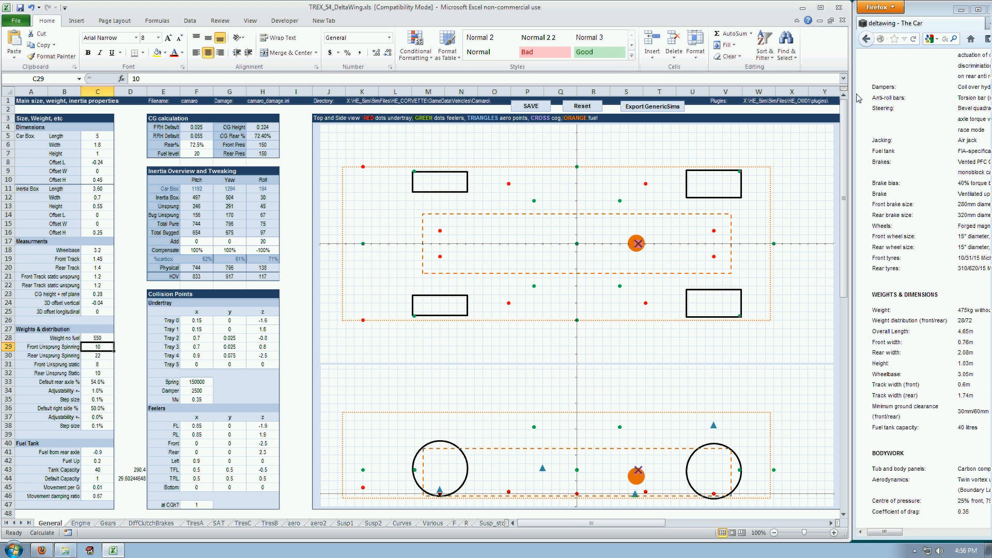
Widen the browser window and read the Performance and Features sections of the DeltaWing page.
{"action": "left_click_drag", "start_coordinate": [854, 97], "coordinate": [478, 124]}
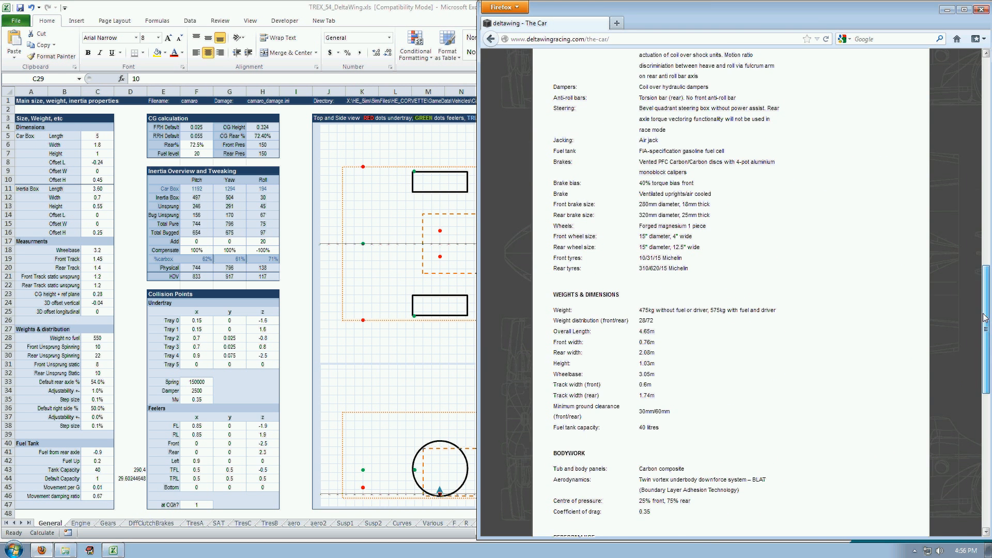
{"action": "left_click_drag", "start_coordinate": [985, 330], "coordinate": [982, 470]}
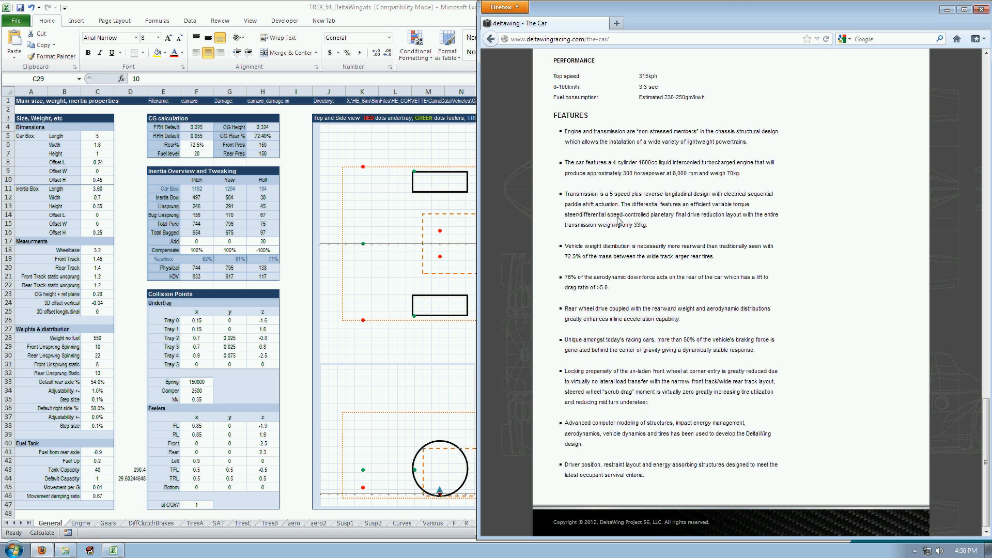
Narrow the browser window beside the workbook and set the Default rear axle % to 72.5%.
{"action": "left_click_drag", "start_coordinate": [479, 268], "coordinate": [856, 315]}
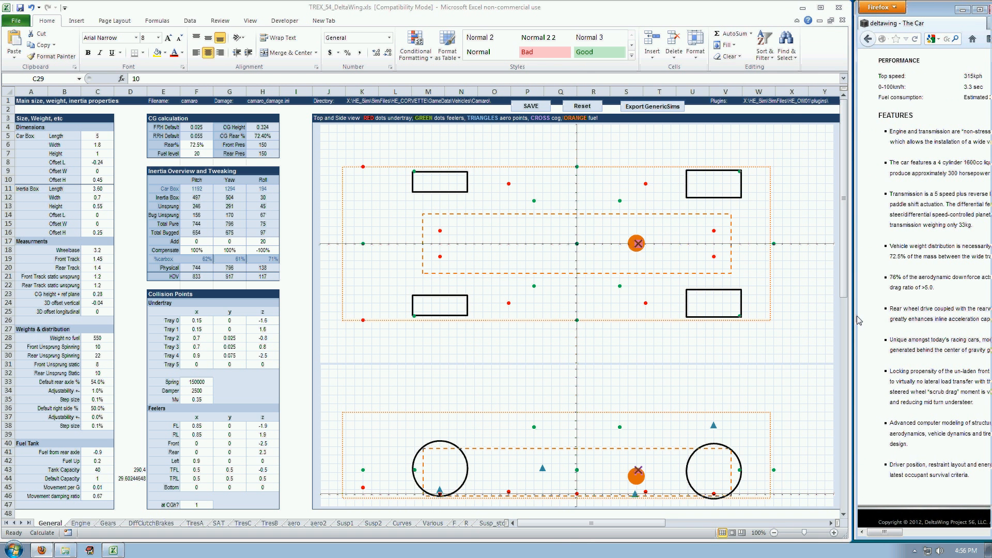
{"action": "left_click", "coordinate": [97, 382]}
{"action": "type", "text": "72.5"}
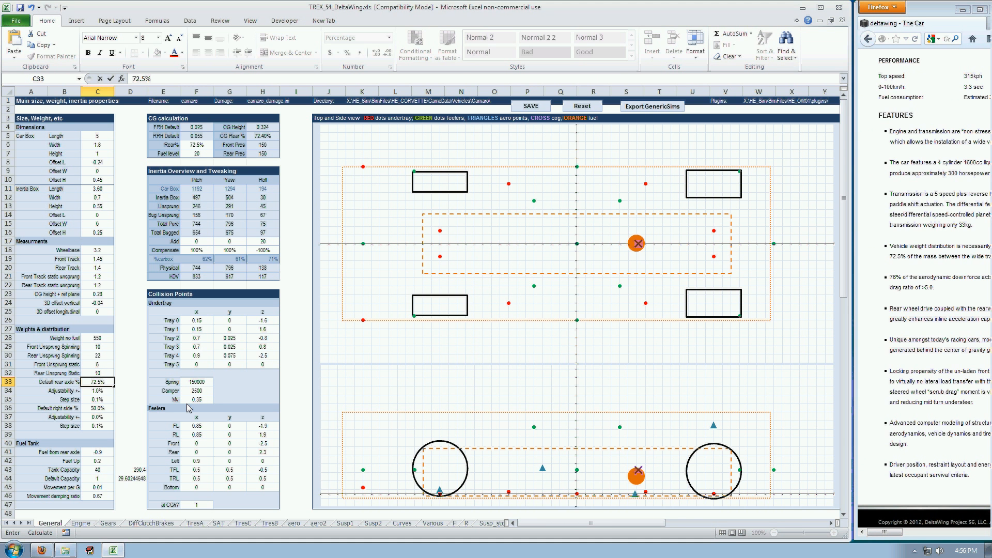
{"action": "key", "text": "Return"}
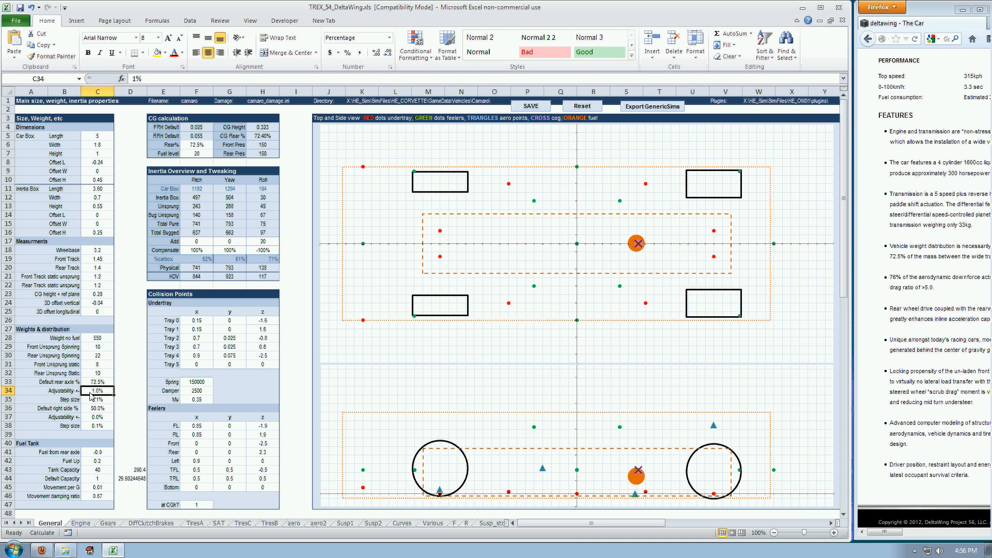
Try a rear axle Adjustability of 10% and restore it to 1%.
{"action": "type", "text": "10"}
{"action": "key", "text": "Return"}
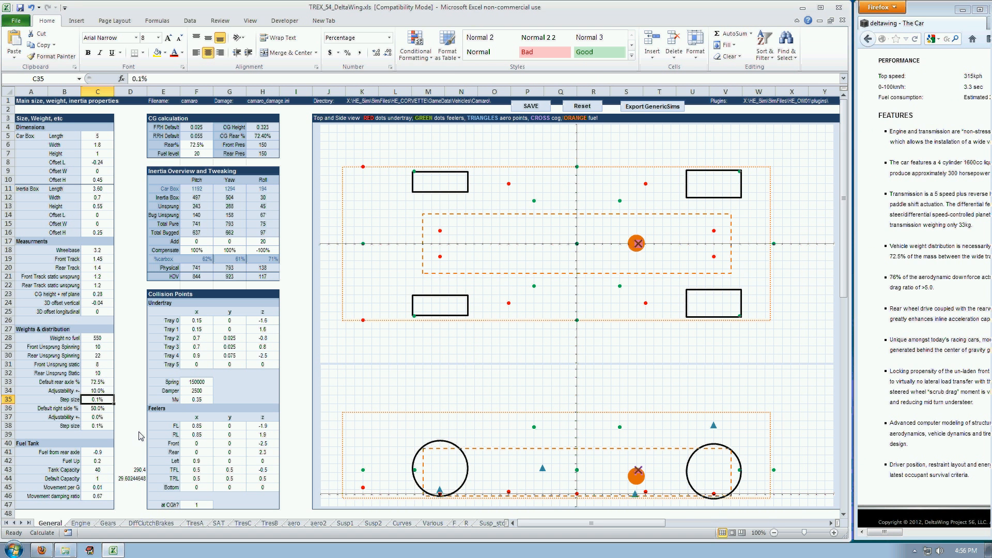
{"action": "key", "text": "Up"}
{"action": "type", "text": "10"}
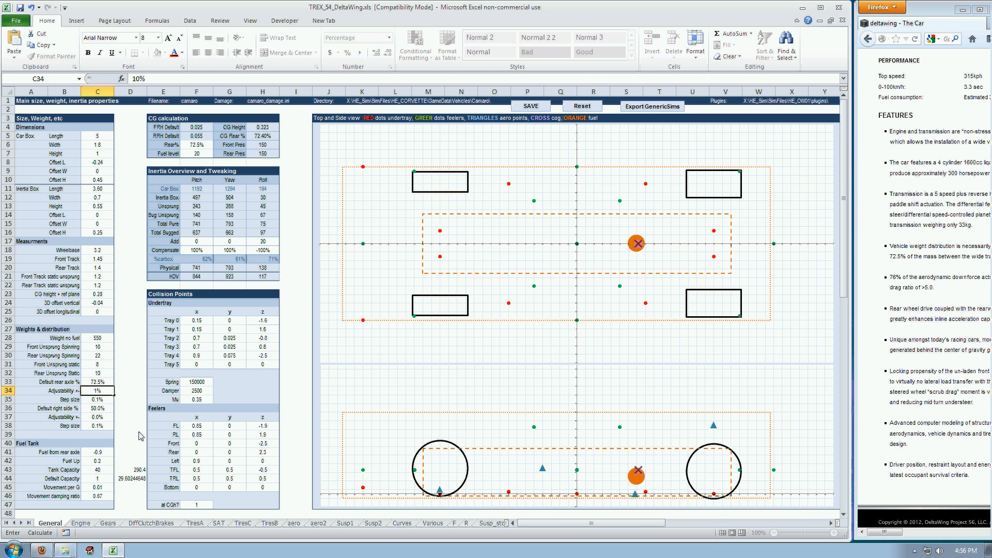
{"action": "key", "text": "Return"}
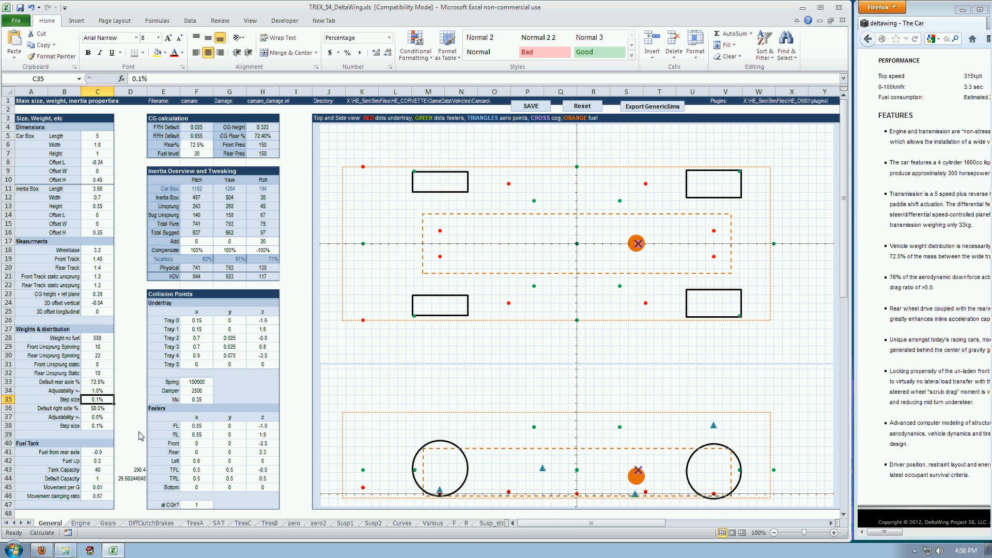
Check the rear axle Adjustability, Step size and unsprung weight entries in the Weights & distribution section.
{"action": "key", "text": "Up"}
{"action": "key", "text": "Down"}
{"action": "key", "text": "Down"}
{"action": "key", "text": "Up"}
{"action": "key", "text": "Up"}
{"action": "key", "text": "Up"}
{"action": "key", "text": "Up"}
{"action": "key", "text": "Up"}
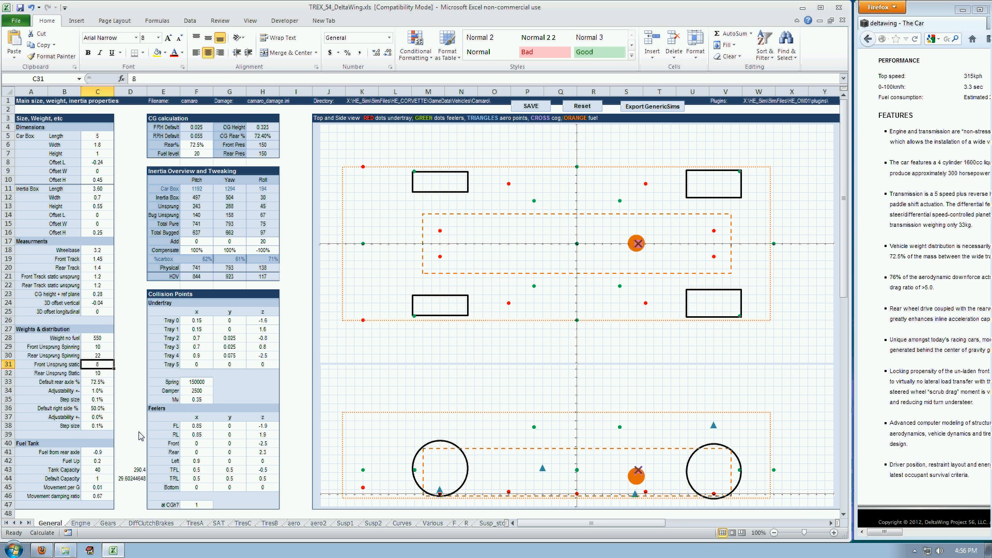
Set the Car Box to Length 4.65, Width 2.08 and Height 1.03 from the page's Weights & Dimensions list.
{"action": "left_click", "coordinate": [928, 323]}
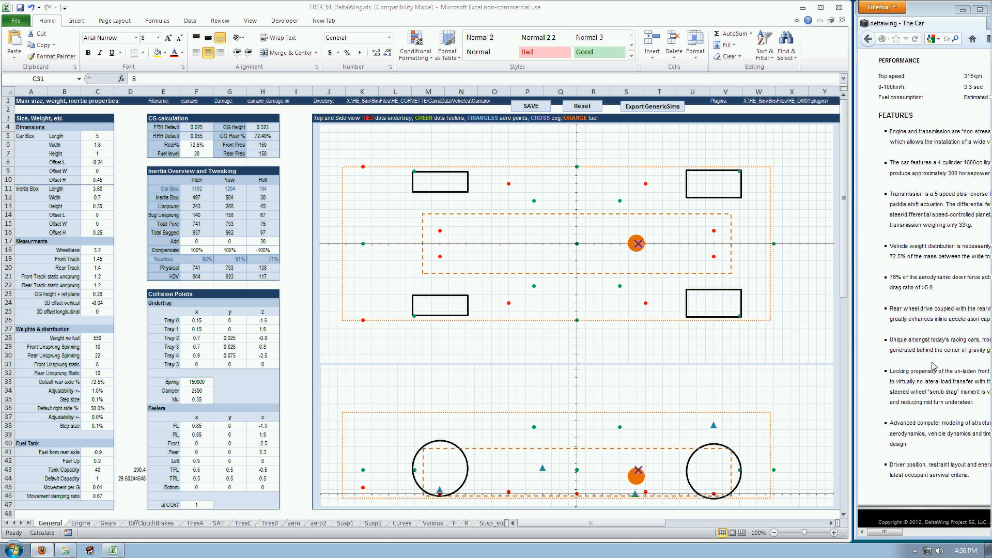
{"action": "scroll", "coordinate": [928, 323], "scroll_direction": "up", "scroll_amount": 10}
{"action": "scroll", "coordinate": [929, 323], "scroll_direction": "up", "scroll_amount": 3}
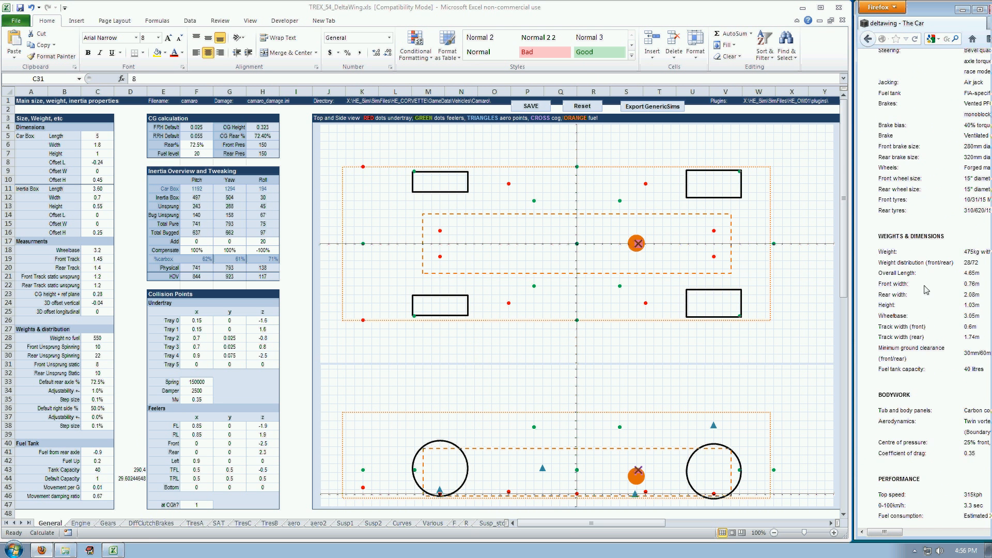
{"action": "left_click", "coordinate": [108, 140]}
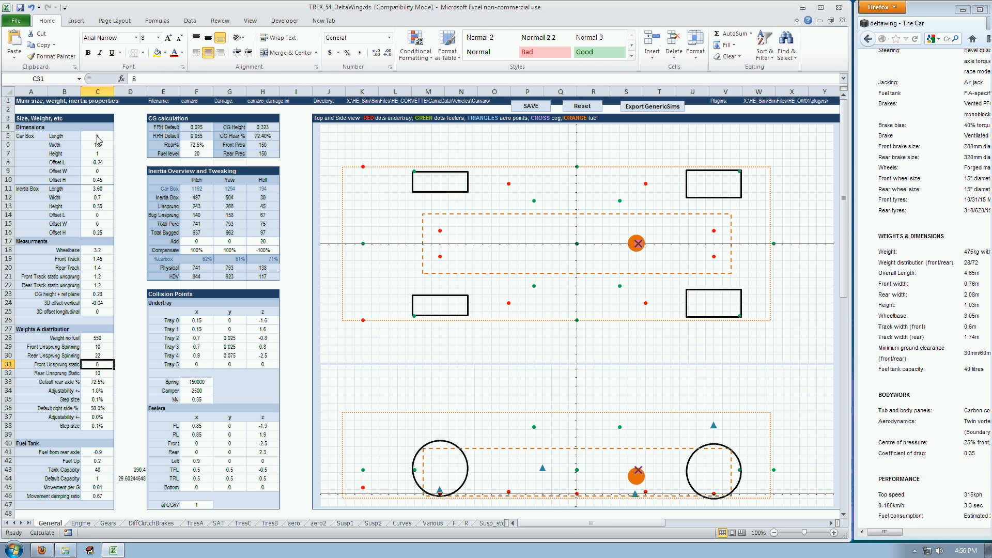
{"action": "left_click", "coordinate": [99, 139]}
{"action": "type", "text": "4.65"}
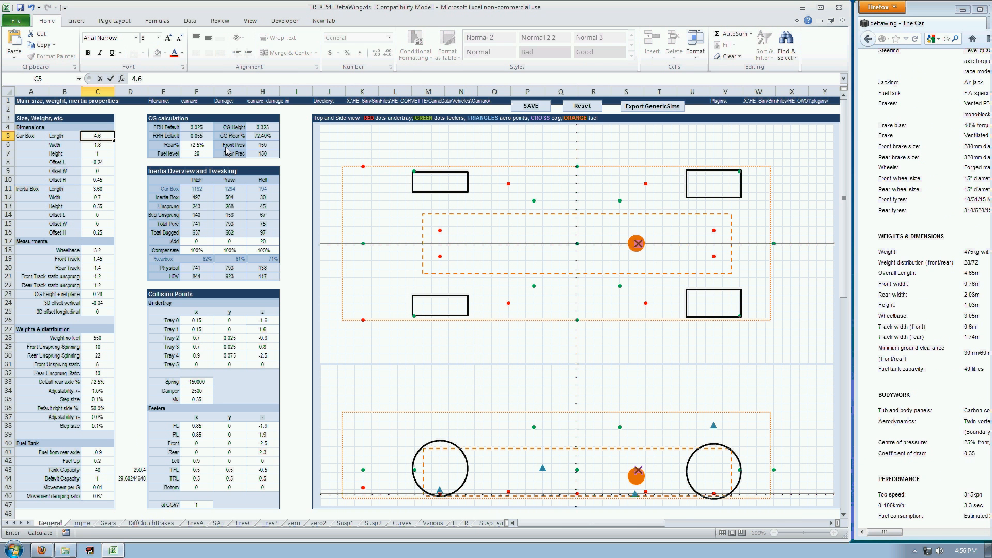
{"action": "key", "text": "Return"}
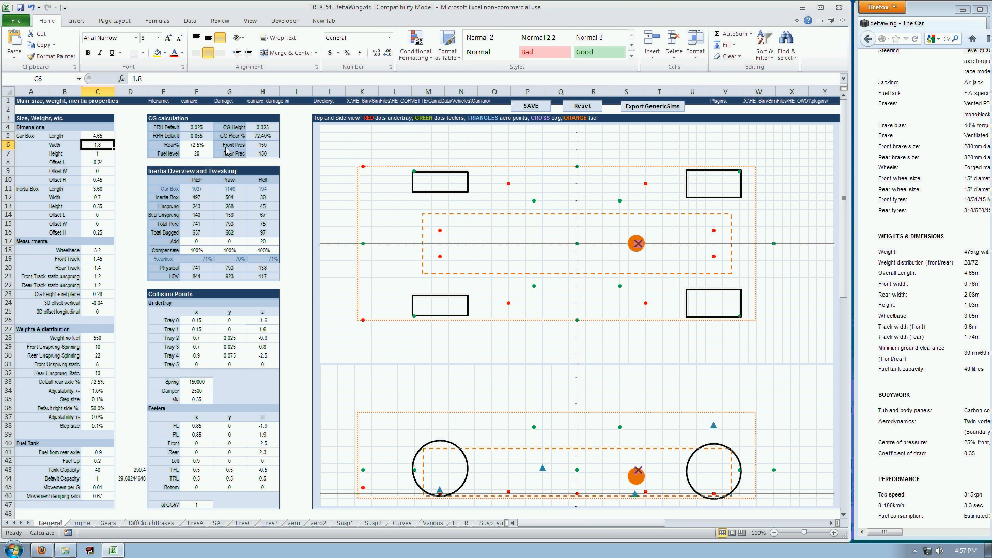
{"action": "type", "text": "2.08"}
{"action": "key", "text": "Return"}
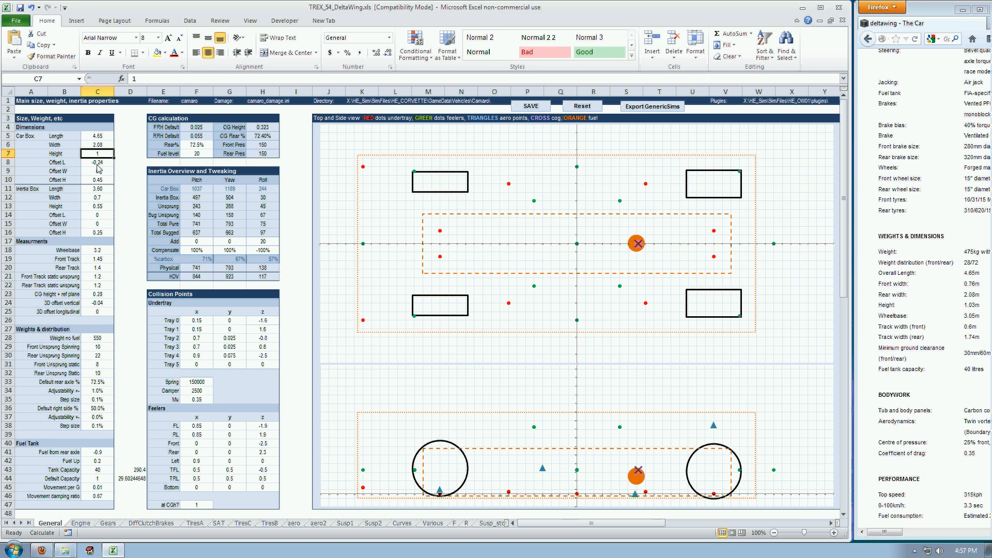
{"action": "type", "text": "1.03"}
{"action": "key", "text": "Return"}
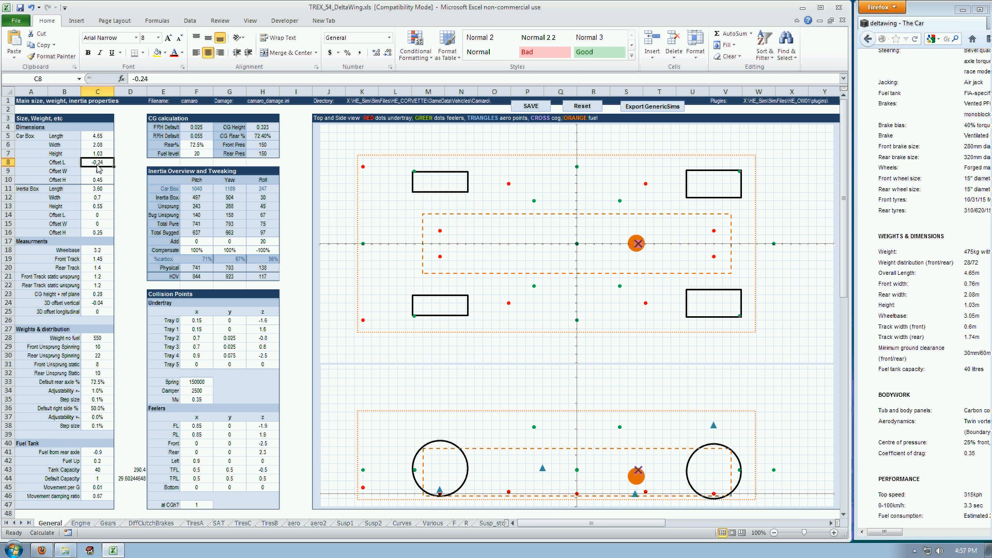
Set the Wheelbase to 3.05 in the General sheet's measurements section.
{"action": "key", "text": "Down"}
{"action": "key", "text": "Down"}
{"action": "key", "text": "Down"}
{"action": "key", "text": "Down"}
{"action": "key", "text": "Down"}
{"action": "key", "text": "Down"}
{"action": "key", "text": "Down"}
{"action": "key", "text": "Down"}
{"action": "key", "text": "Down"}
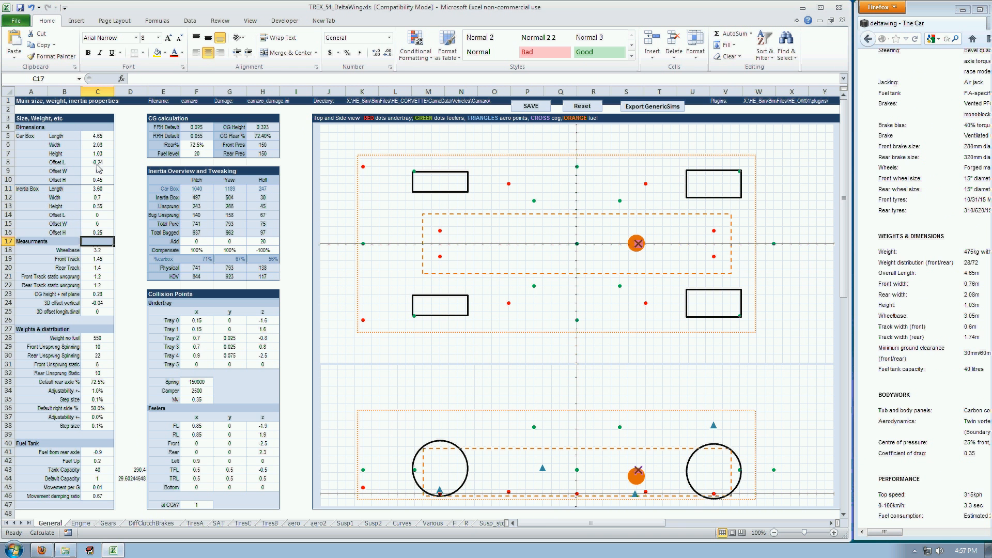
{"action": "key", "text": "Down"}
{"action": "type", "text": "3.05"}
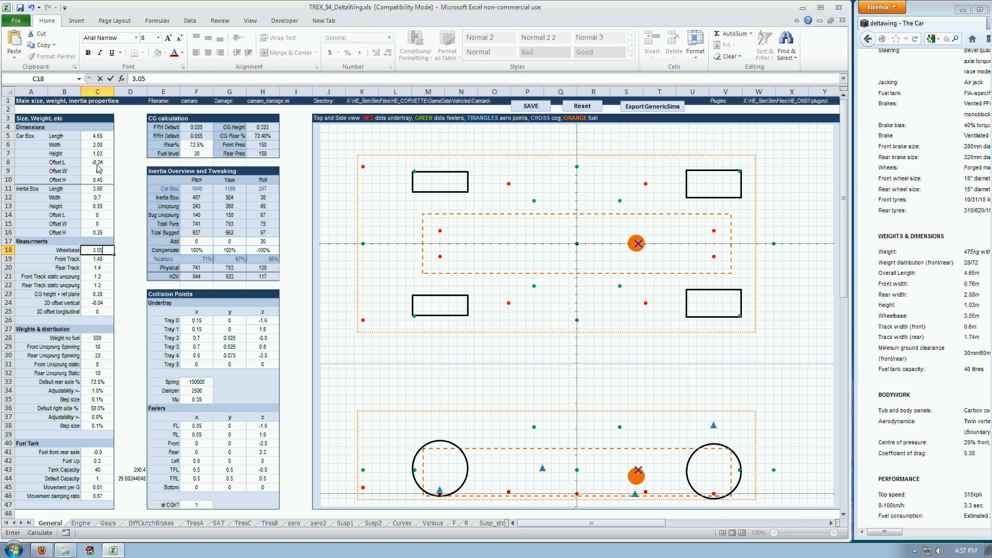
{"action": "key", "text": "Return"}
Set the Front Track to 0.76 and the Rear Track to 1.74.
{"action": "type", "text": ".7"}
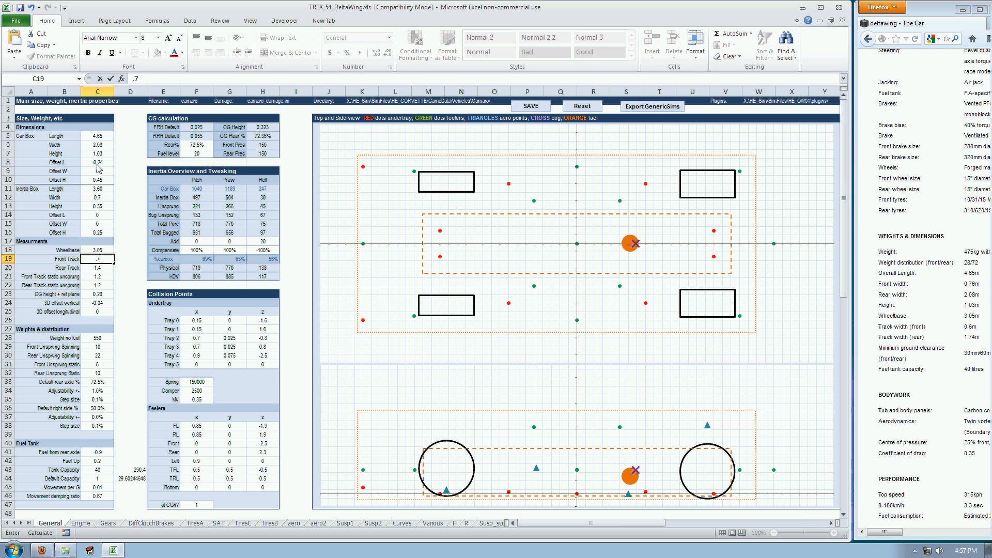
{"action": "type", "text": "6"}
{"action": "key", "text": "Return"}
{"action": "type", "text": "1."}
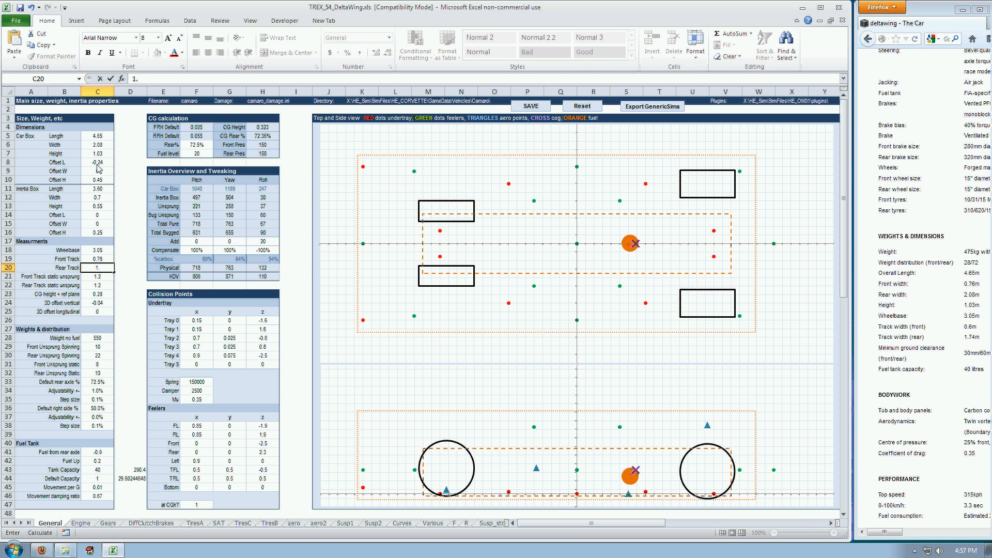
{"action": "type", "text": "74"}
{"action": "key", "text": "Return"}
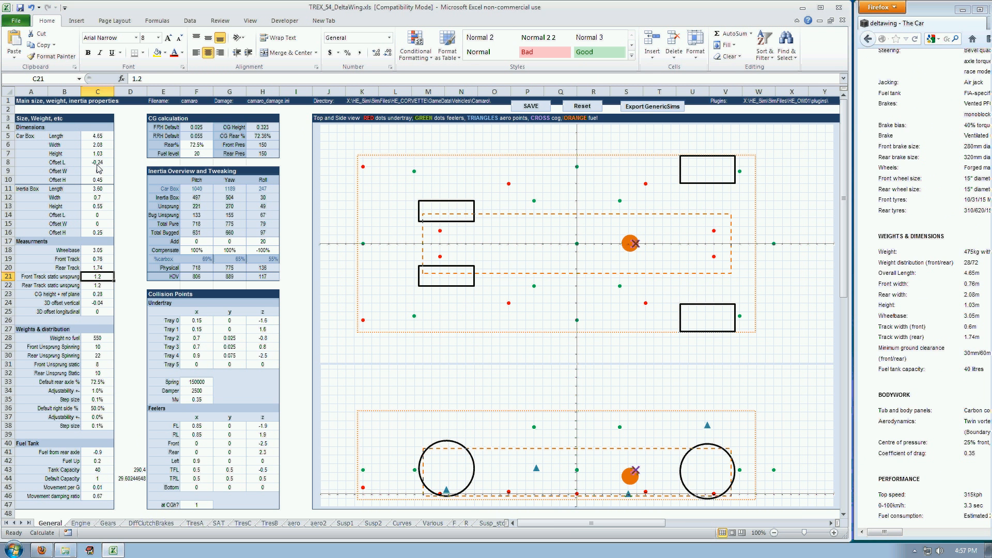
Set Front Track static unsprung to 0.56 and Rear Track static unsprung to 1.54.
{"action": "type", "text": ".56"}
{"action": "key", "text": "Return"}
{"action": "type", "text": "1.54"}
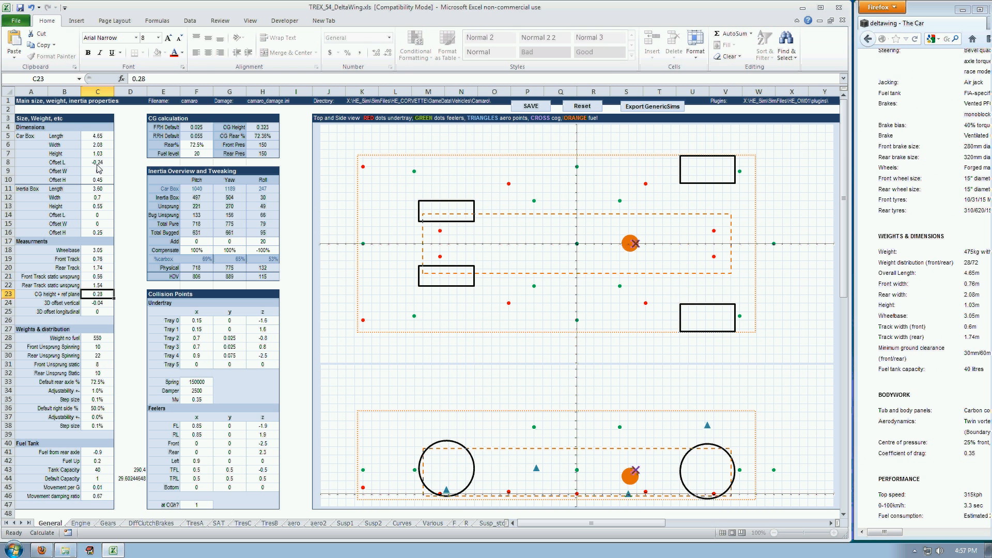
{"action": "key", "text": "Return"}
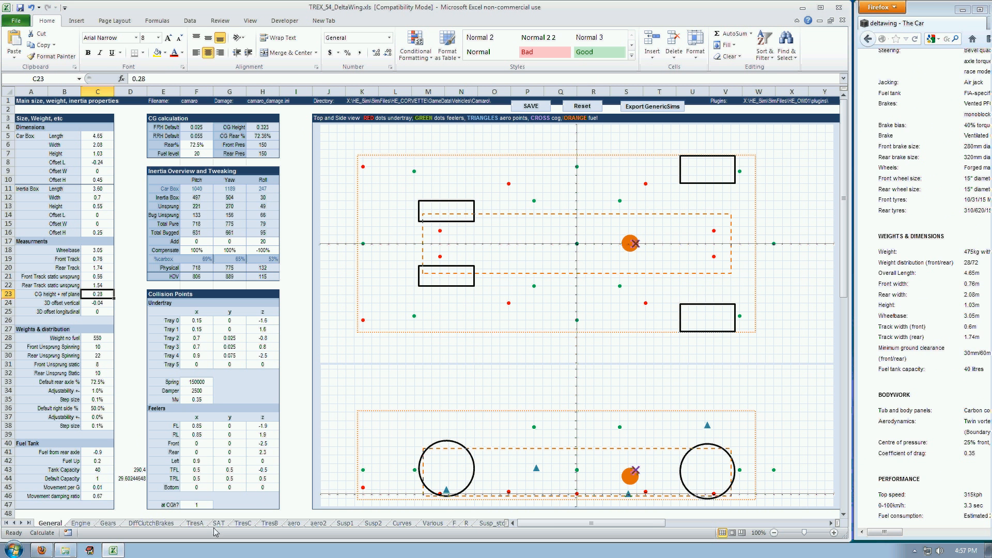
Set the tire Width on the TiresA sheet to 0.1 front and 0.31 rear, using the page's tyre specifications.
{"action": "left_click", "coordinate": [194, 524]}
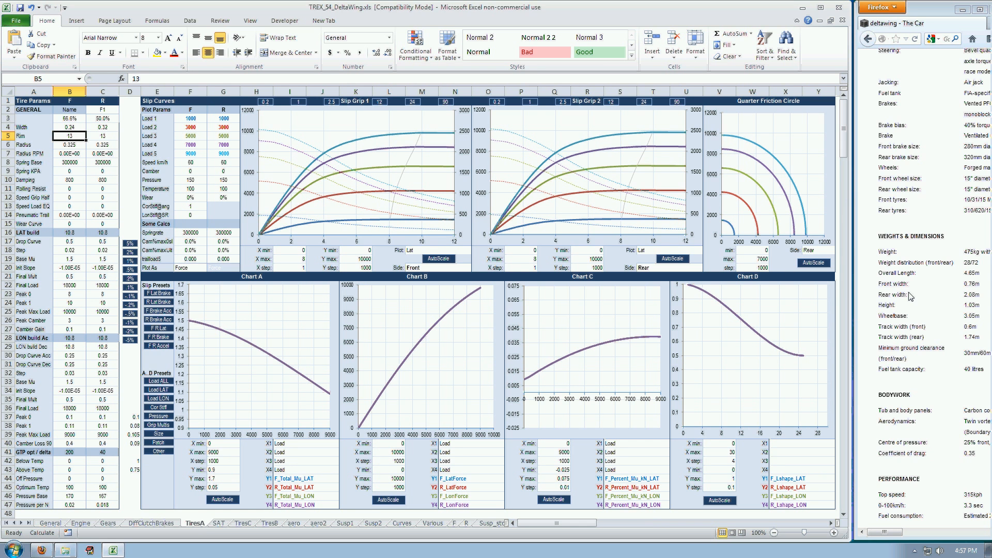
{"action": "left_click", "coordinate": [914, 220]}
{"action": "scroll", "coordinate": [910, 319], "scroll_direction": "up", "scroll_amount": 2}
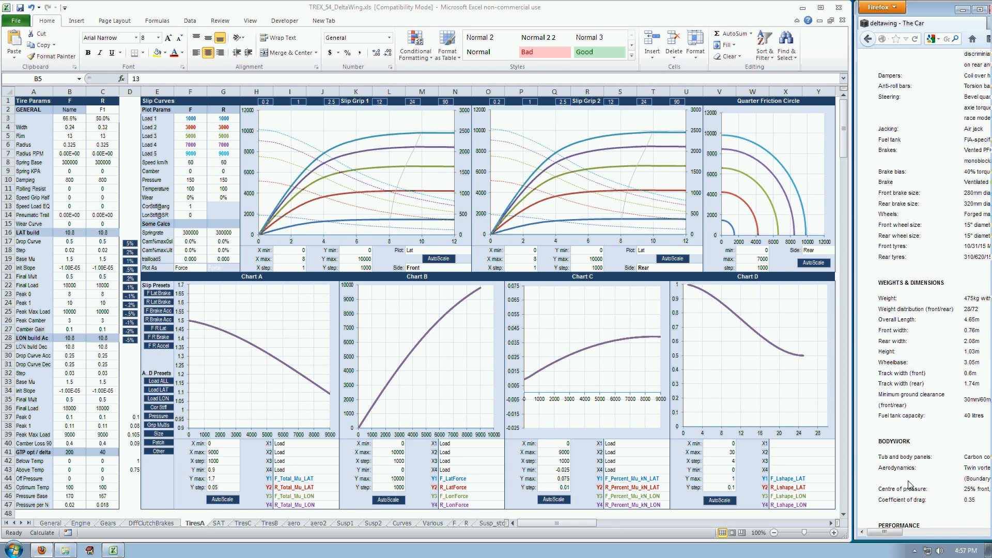
{"action": "left_click_drag", "start_coordinate": [893, 534], "coordinate": [897, 536]}
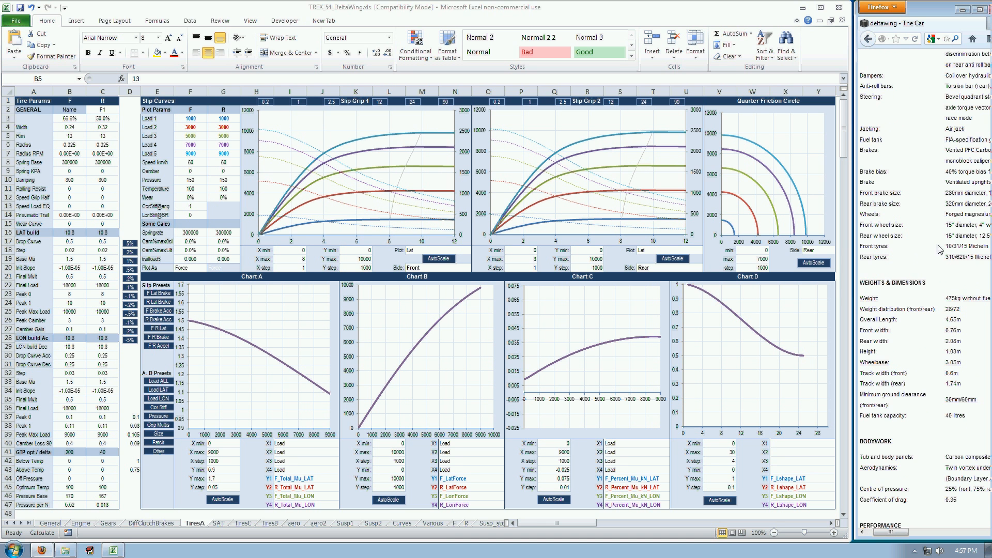
{"action": "left_click", "coordinate": [61, 135]}
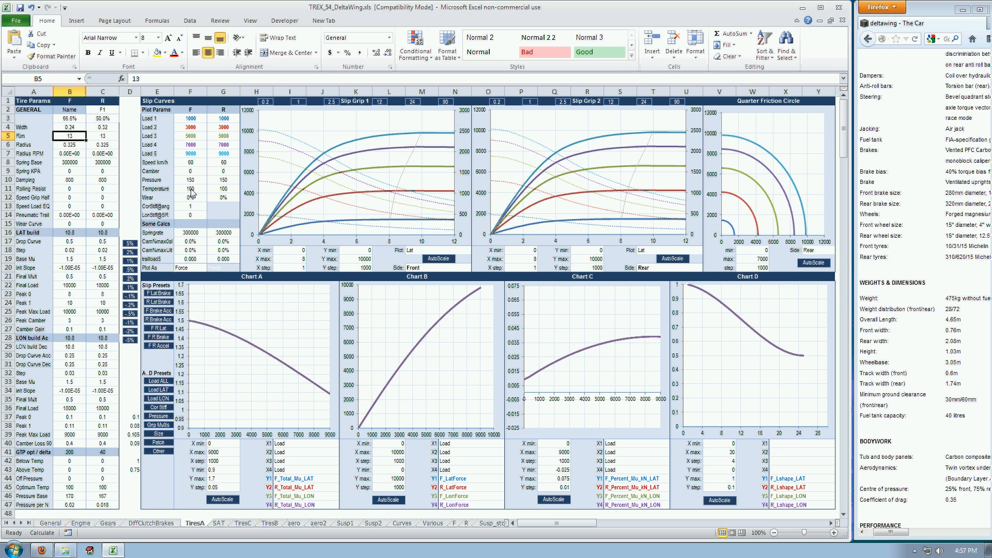
{"action": "key", "text": "Up"}
{"action": "type", "text": "0.1"}
{"action": "key", "text": "Tab"}
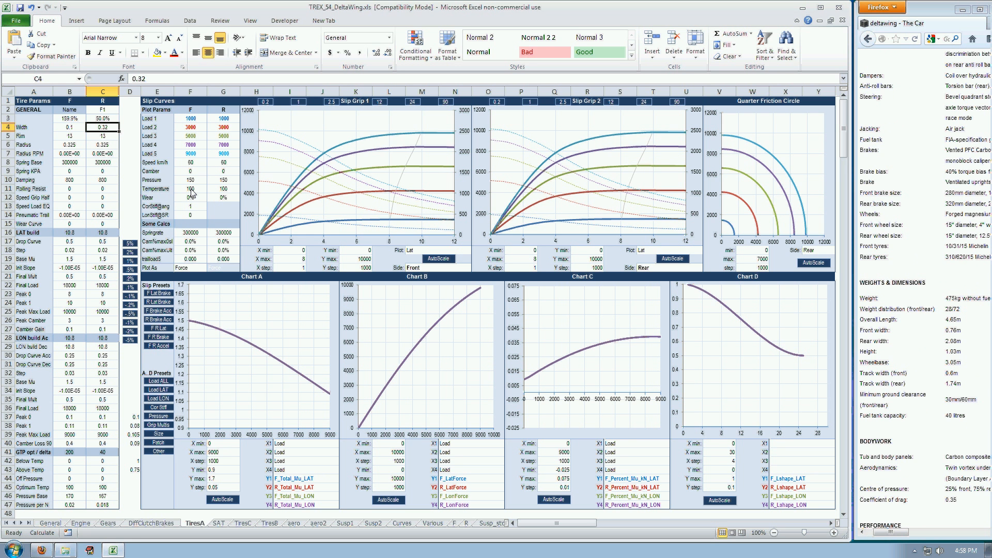
{"action": "type", "text": ".31"}
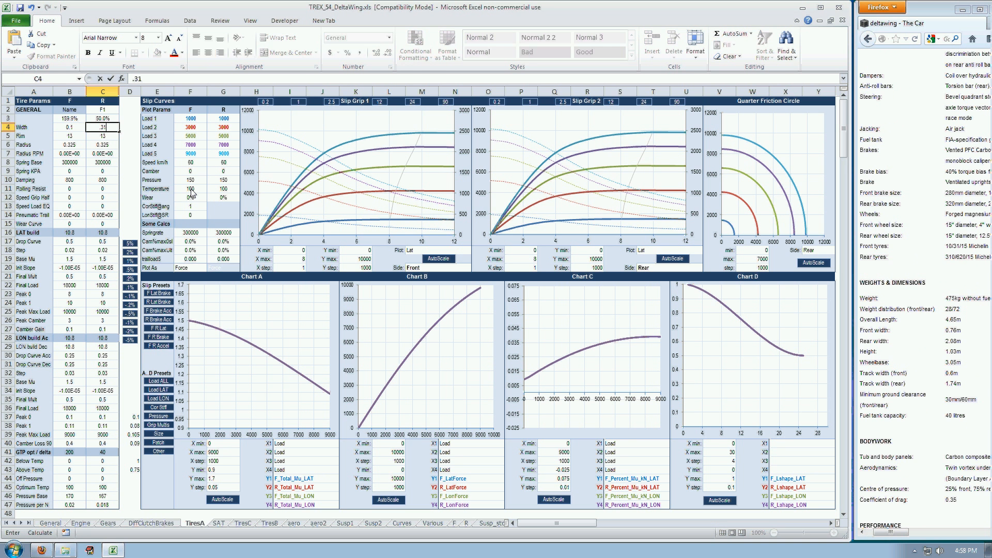
{"action": "key", "text": "Return"}
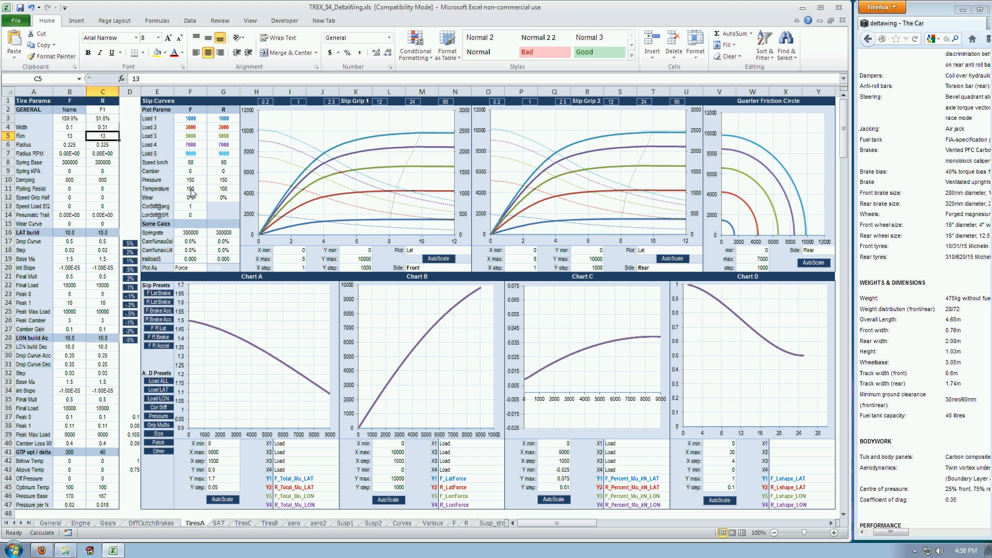
Set the front and rear tire Rim to 15 and the front and rear Radius to 0.31.
{"action": "type", "text": "15"}
{"action": "key", "text": "Return"}
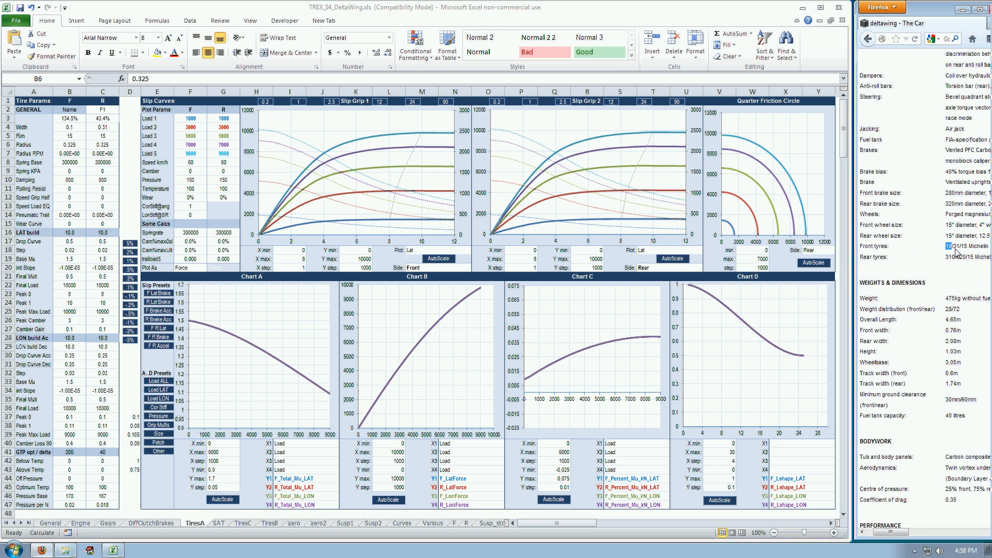
{"action": "left_click_drag", "start_coordinate": [953, 249], "coordinate": [957, 250]}
{"action": "left_click", "coordinate": [62, 147]}
{"action": "type", "text": ".31"}
{"action": "key", "text": "Right"}
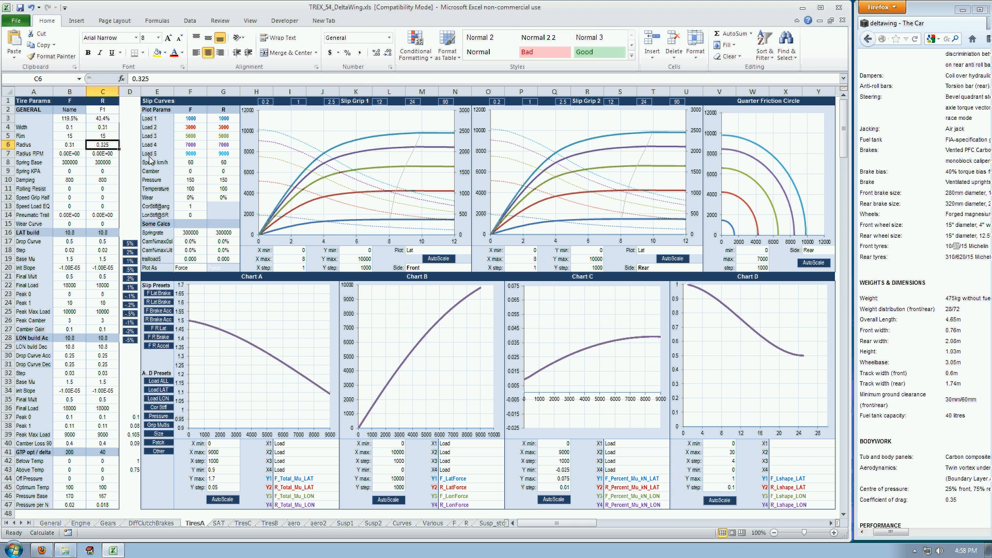
{"action": "type", "text": ".31"}
{"action": "key", "text": "Down"}
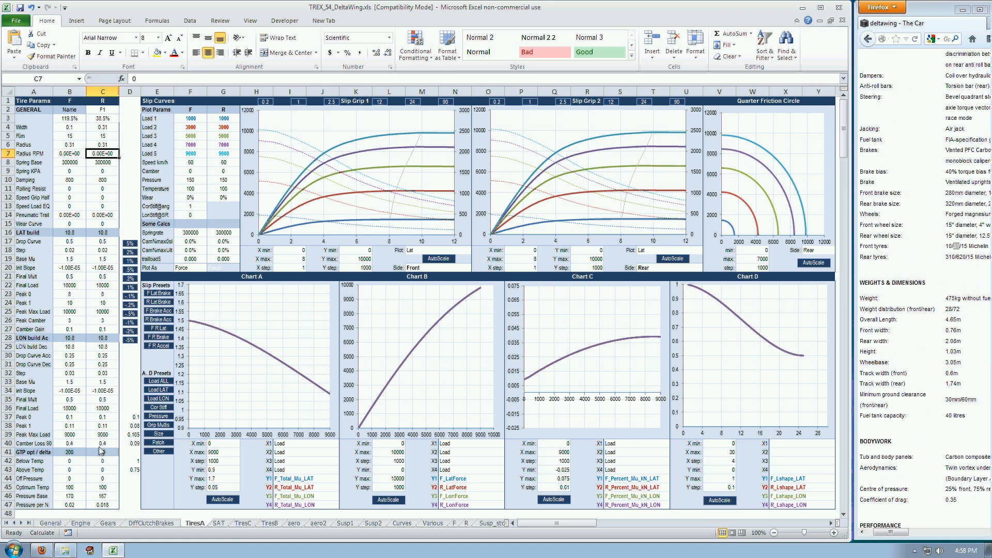
On the General sheet, set the undertray z positions to -1.525 for Tray 0 and 1.525 for Tray 1.
{"action": "left_click", "coordinate": [61, 522]}
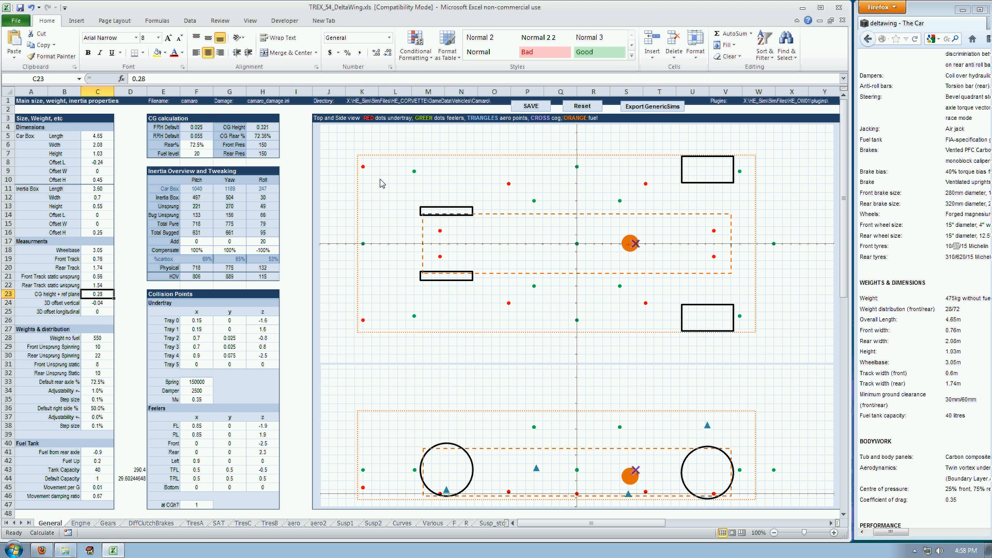
{"action": "mouse_move", "coordinate": [364, 169]}
{"action": "mouse_move", "coordinate": [364, 247]}
{"action": "mouse_move", "coordinate": [414, 317]}
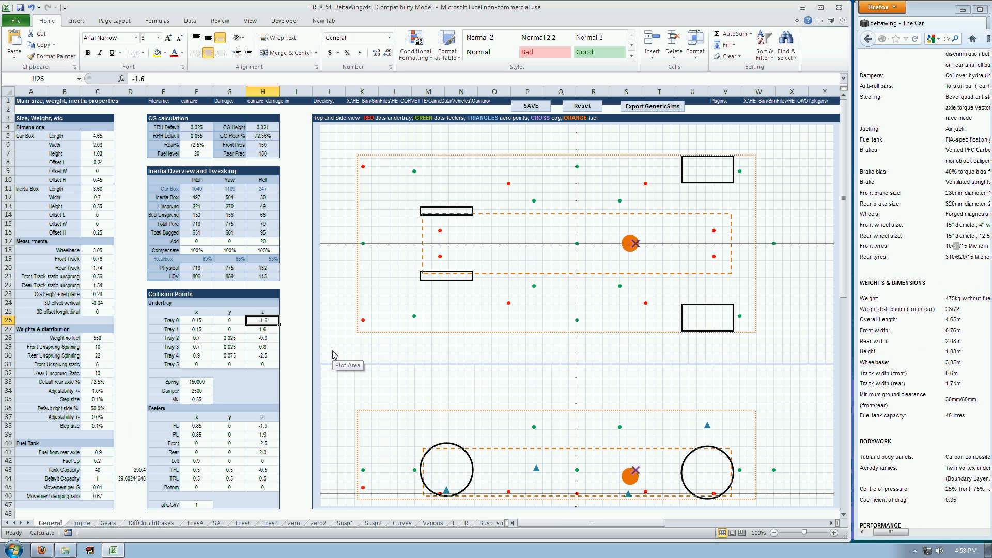
{"action": "type", "text": "-1."}
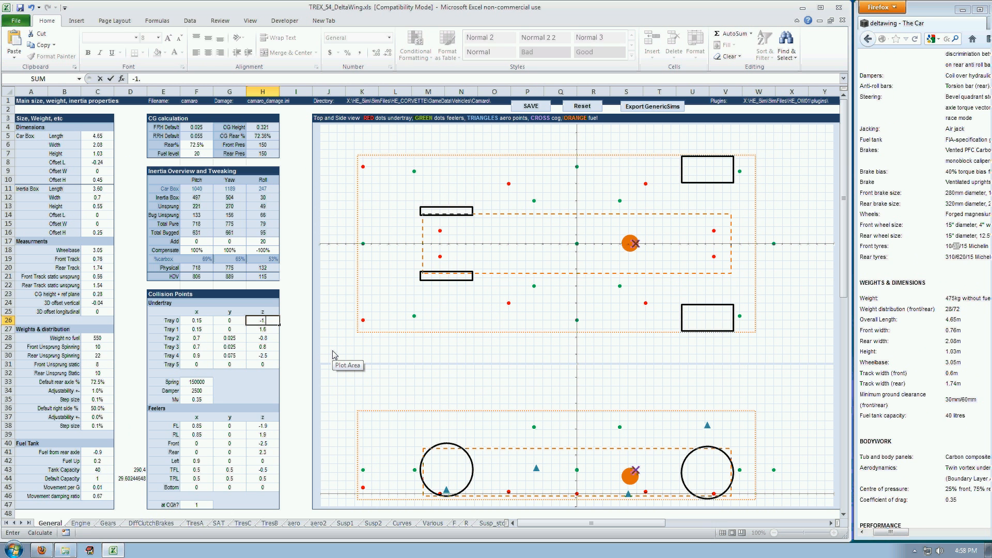
{"action": "type", "text": "525"}
{"action": "key", "text": "Return"}
{"action": "type", "text": "1.525"}
{"action": "key", "text": "Return"}
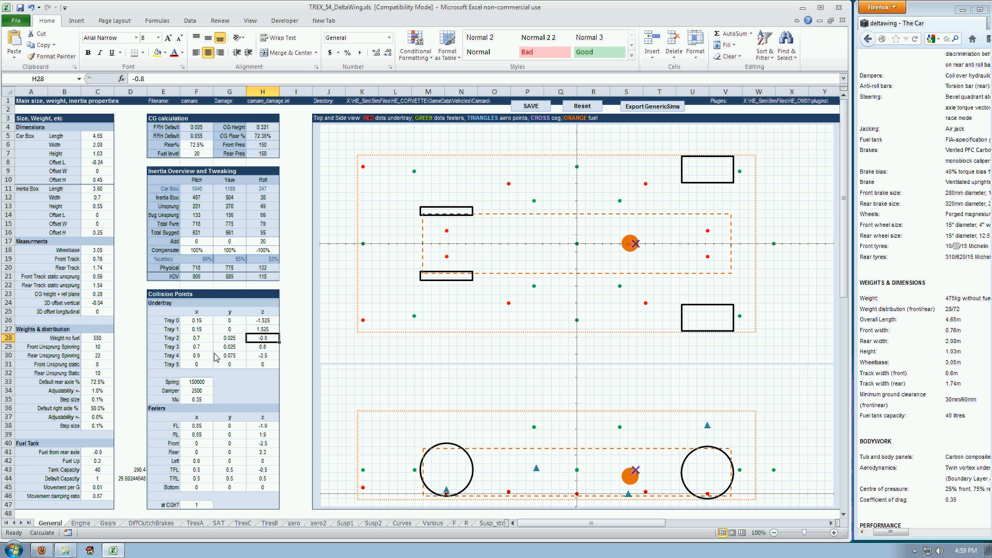
Set the undertray x position of Tray 2 to 0.5.
{"action": "key", "text": "Left"}
{"action": "key", "text": "Left"}
{"action": "type", "text": "0.5"}
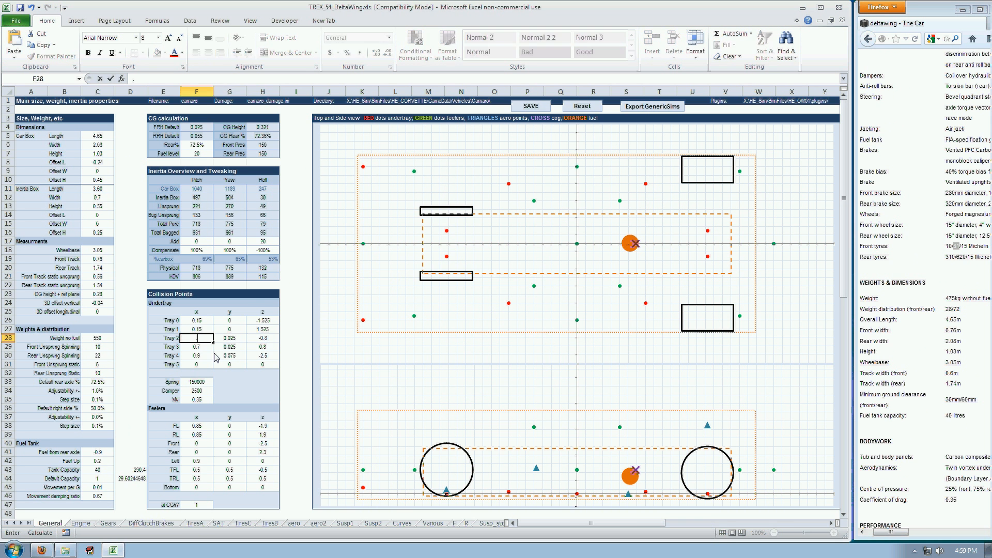
{"action": "key", "text": "Return"}
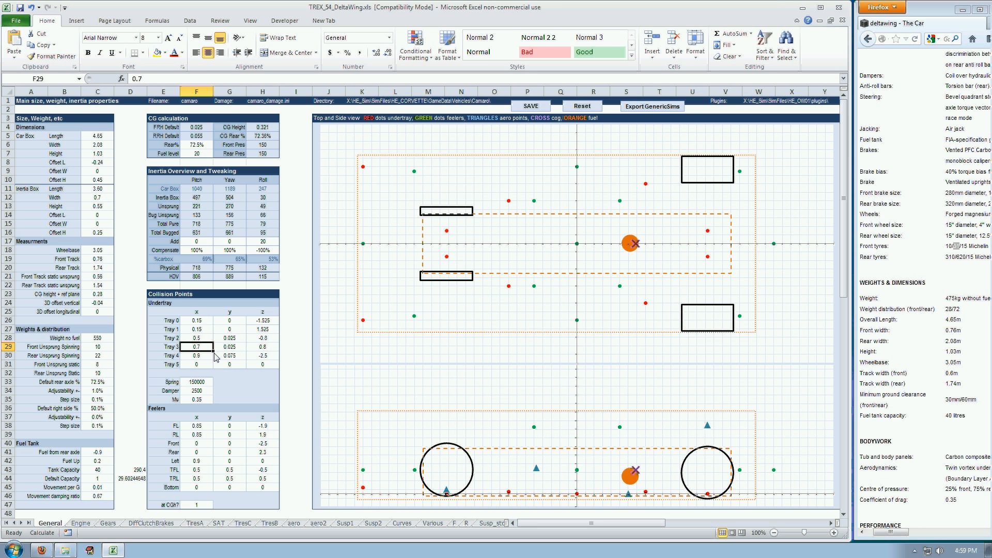
Try an undertray x position of 1.2 for Tray 3 and return it to 0.7.
{"action": "type", "text": "1.2"}
{"action": "key", "text": "Return"}
{"action": "key", "text": "Up"}
{"action": "type", "text": "0.7"}
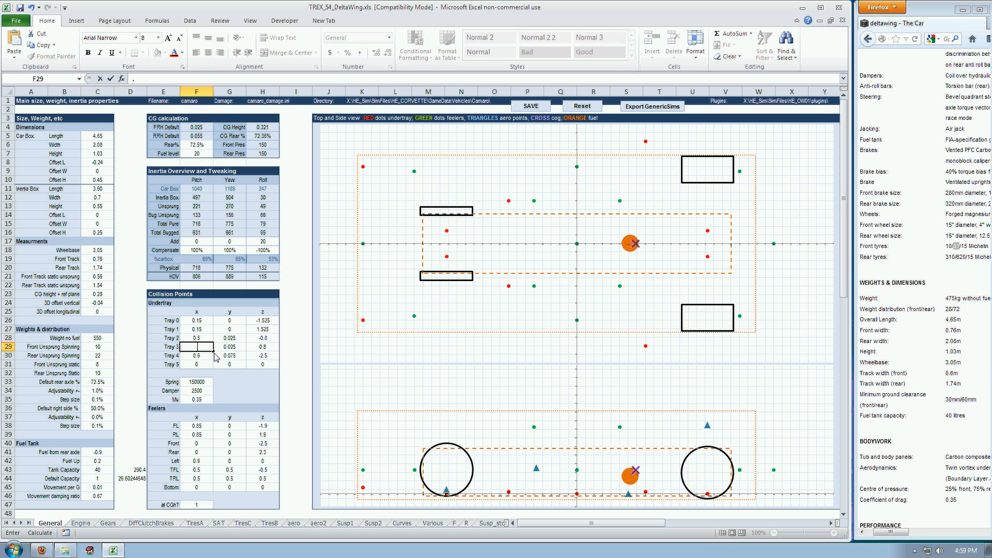
{"action": "key", "text": "Return"}
Set the undertray x position of Tray 3 to 0.8.
{"action": "key", "text": "Up"}
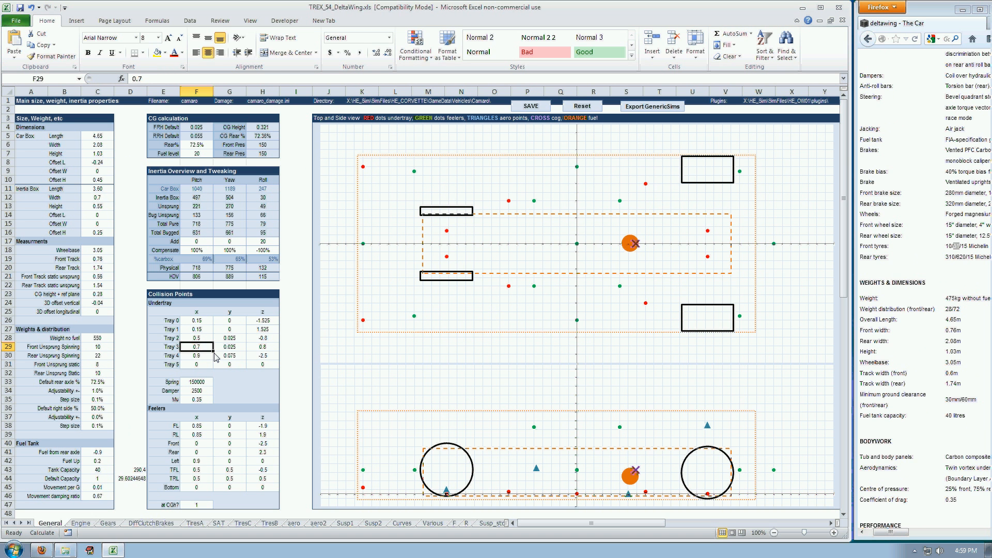
{"action": "type", "text": "0.8"}
{"action": "key", "text": "Return"}
Adjust the undertray z position of Tray 3 through 0.5 and 0.4, settling on 0.3.
{"action": "key", "text": "Up"}
{"action": "key", "text": "Right"}
{"action": "key", "text": "Right"}
{"action": "type", "text": "0.5"}
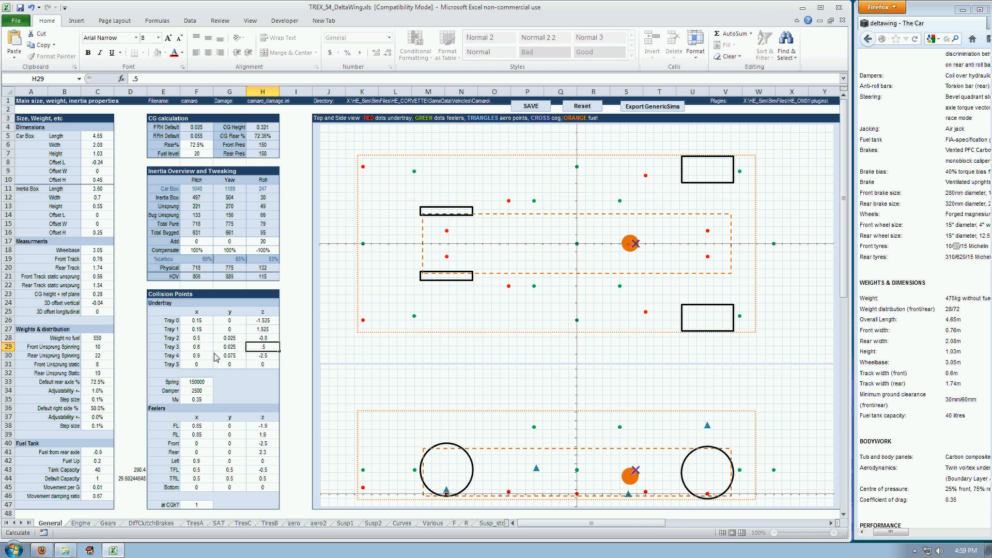
{"action": "key", "text": "Return"}
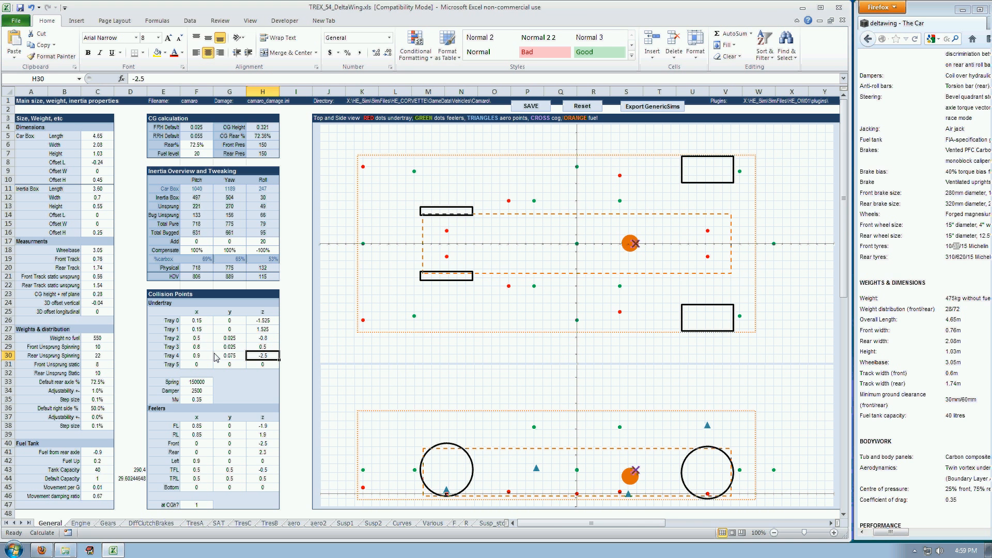
{"action": "key", "text": "Up"}
{"action": "type", "text": "0.4"}
{"action": "key", "text": "Return"}
{"action": "key", "text": "Up"}
{"action": "type", "text": "0.3"}
{"action": "key", "text": "Return"}
Identify the Tray 4 points in the top-view chart and set the Tray 4 x position to 0.1.
{"action": "mouse_move", "coordinate": [364, 321]}
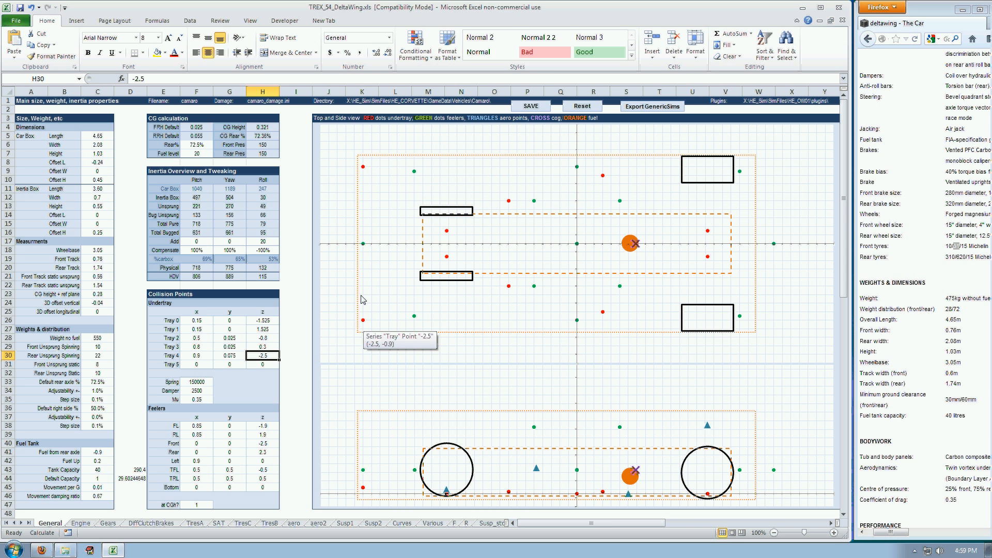
{"action": "mouse_move", "coordinate": [364, 168]}
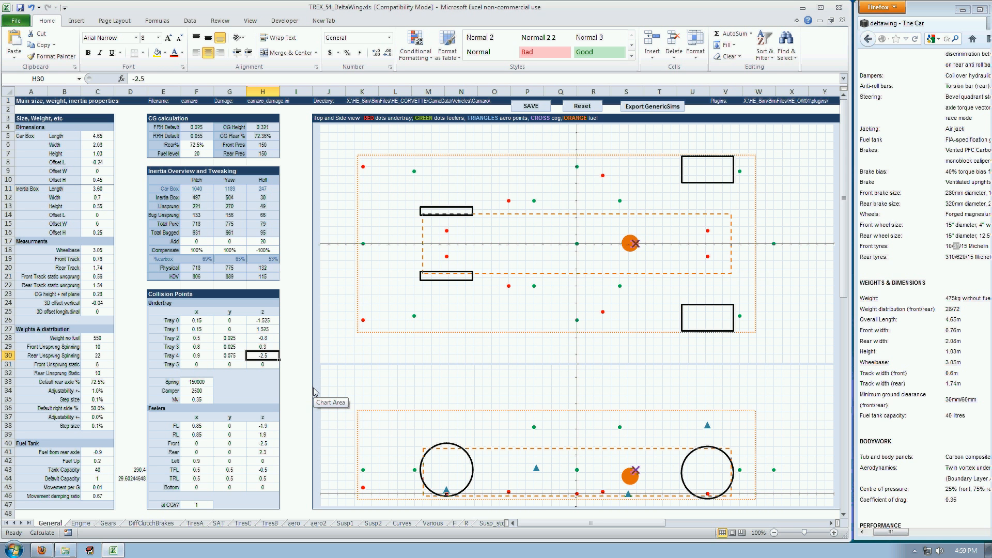
{"action": "key", "text": "Left"}
{"action": "key", "text": "Left"}
{"action": "type", "text": "0.1"}
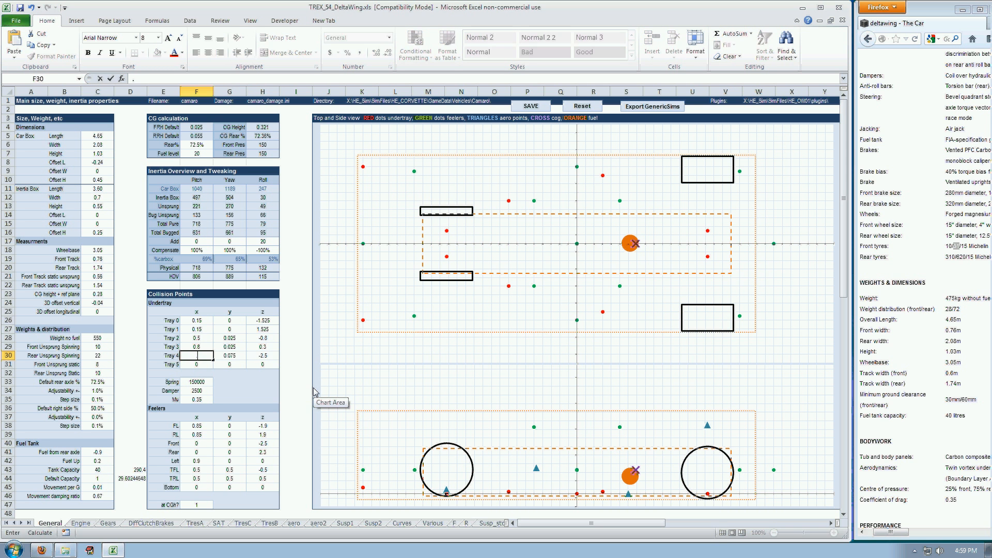
{"action": "key", "text": "Return"}
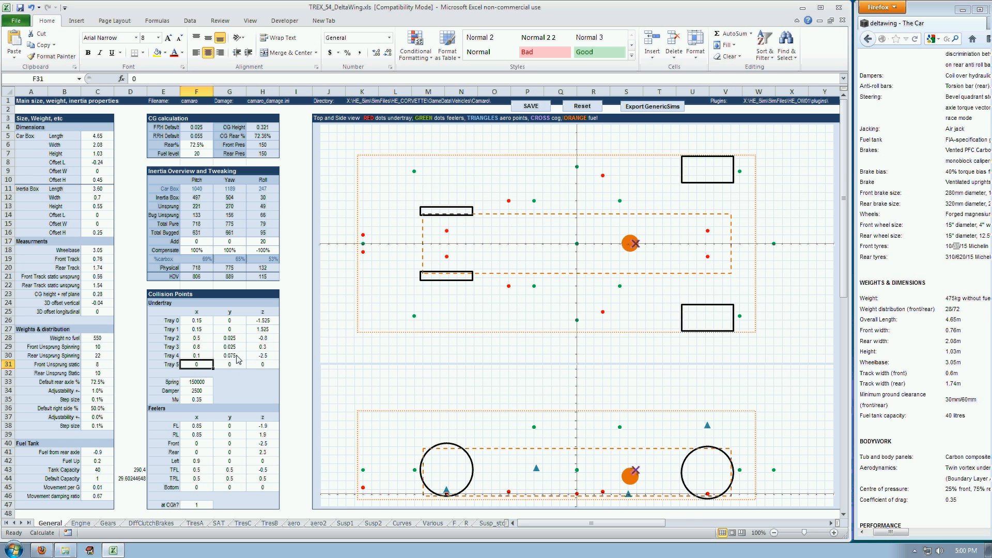
Set the feeler x positions to 0.5 for FL and 1 for RL, trying 0.95 for RL first.
{"action": "left_click", "coordinate": [201, 428]}
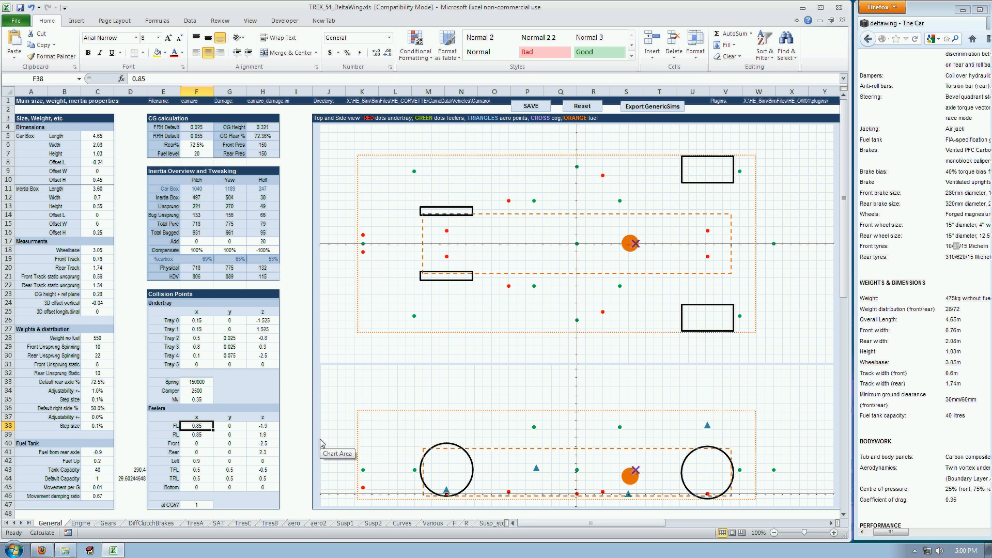
{"action": "type", "text": ".5"}
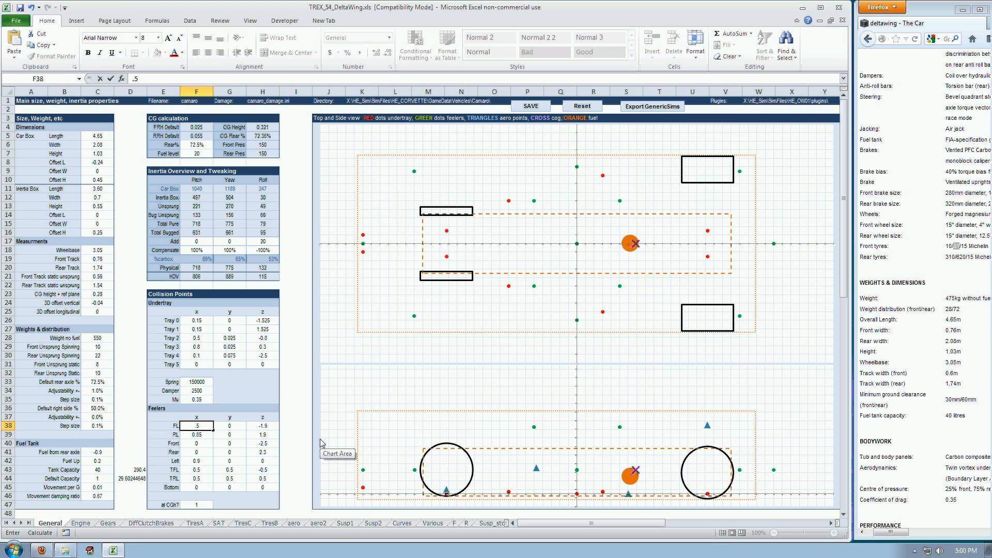
{"action": "key", "text": "Return"}
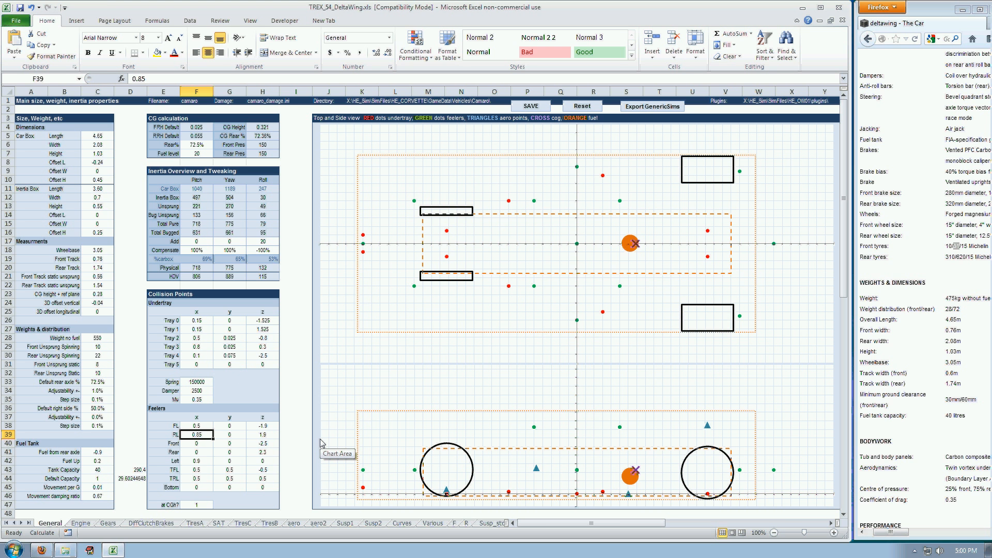
{"action": "type", "text": ".95"}
{"action": "key", "text": "Return"}
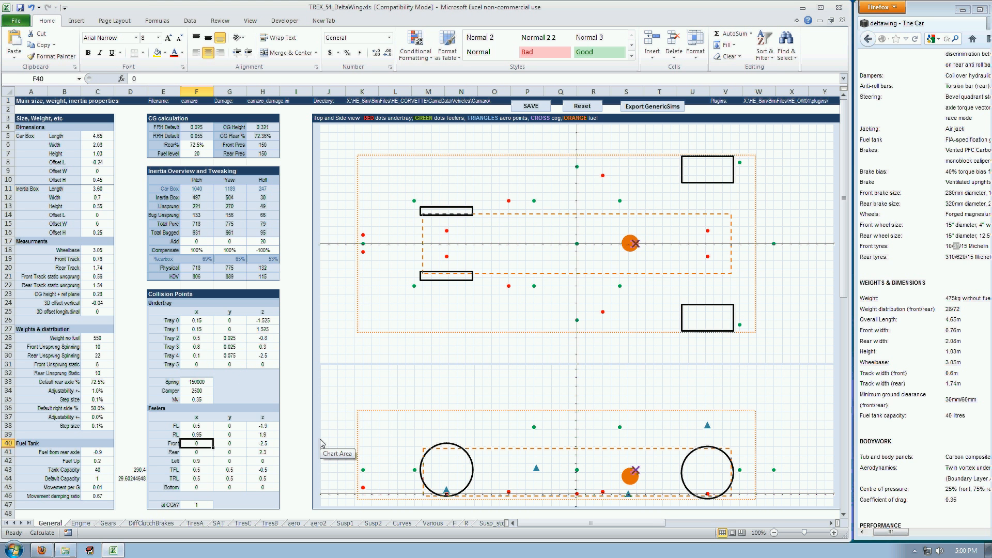
{"action": "key", "text": "Up"}
{"action": "type", "text": "1"}
{"action": "key", "text": "Return"}
Set the z positions of the RL and Rear feelers to 2.1.
{"action": "key", "text": "Up"}
{"action": "key", "text": "Right"}
{"action": "key", "text": "Right"}
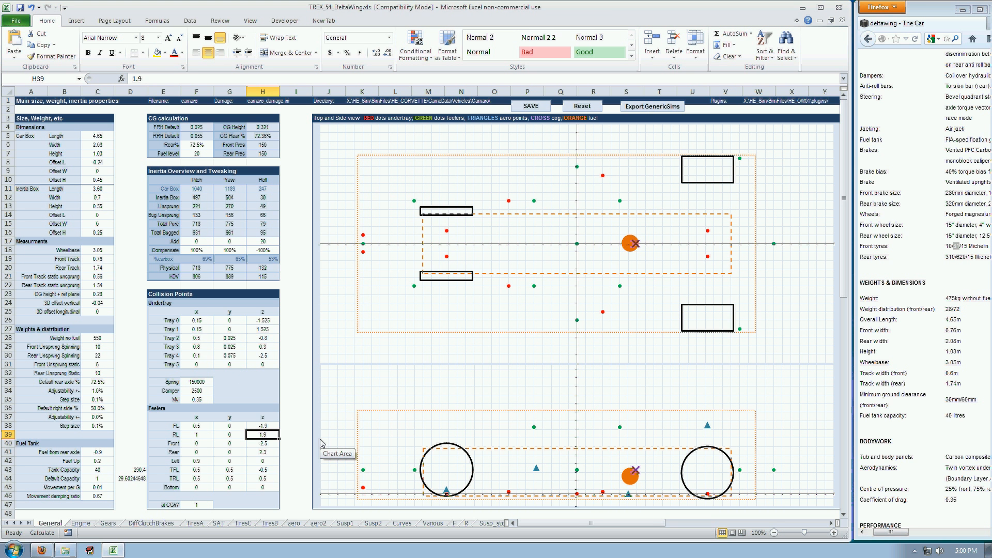
{"action": "type", "text": "2.1"}
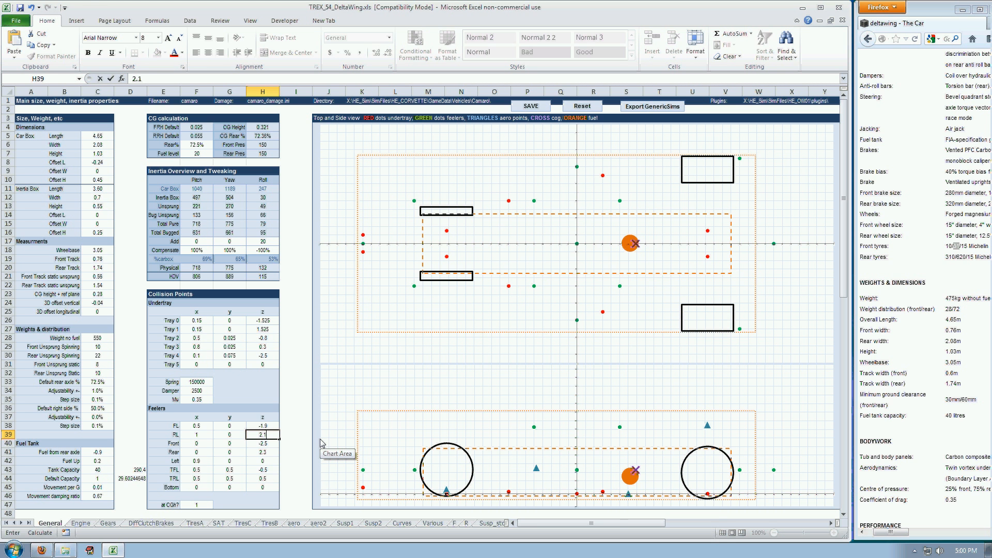
{"action": "key", "text": "Return"}
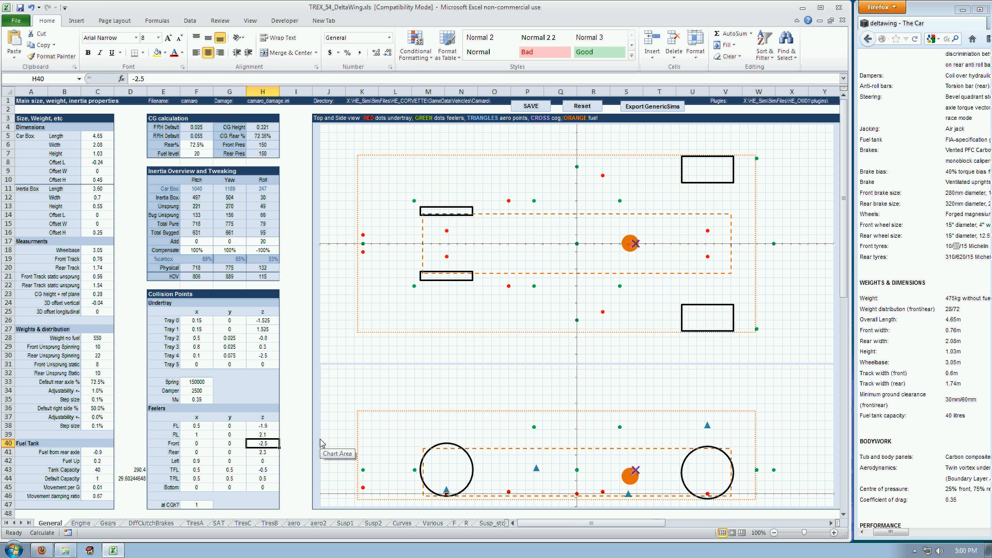
{"action": "key", "text": "Down"}
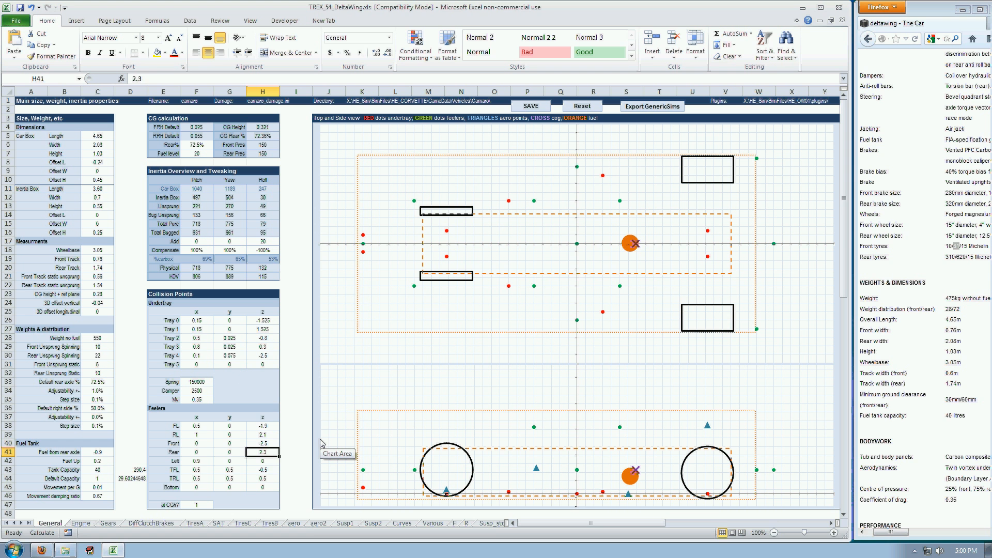
{"action": "type", "text": "2.1"}
{"action": "key", "text": "Return"}
Set the z position of the TFL feeler to -0.6.
{"action": "key", "text": "Down"}
{"action": "type", "text": "-0."}
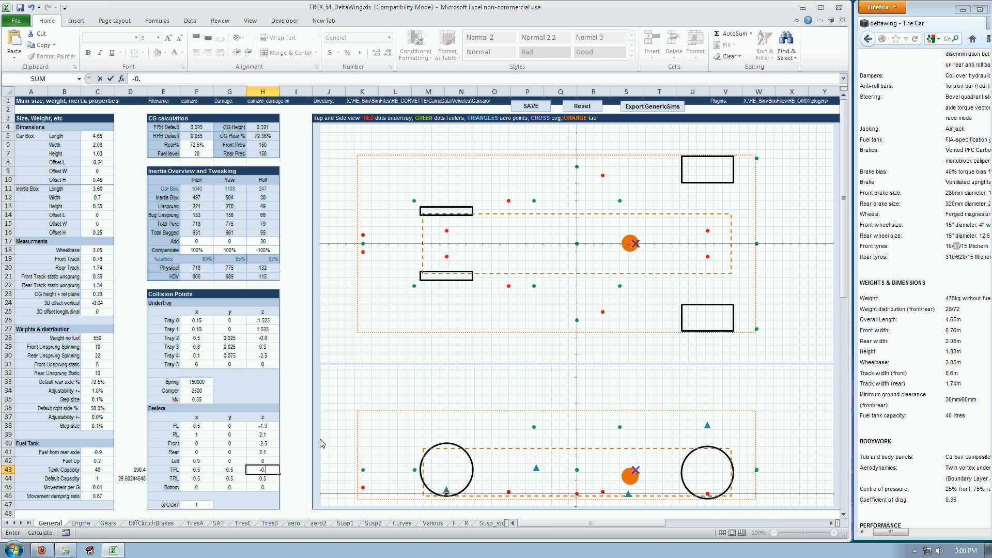
{"action": "type", "text": "6"}
{"action": "key", "text": "Return"}
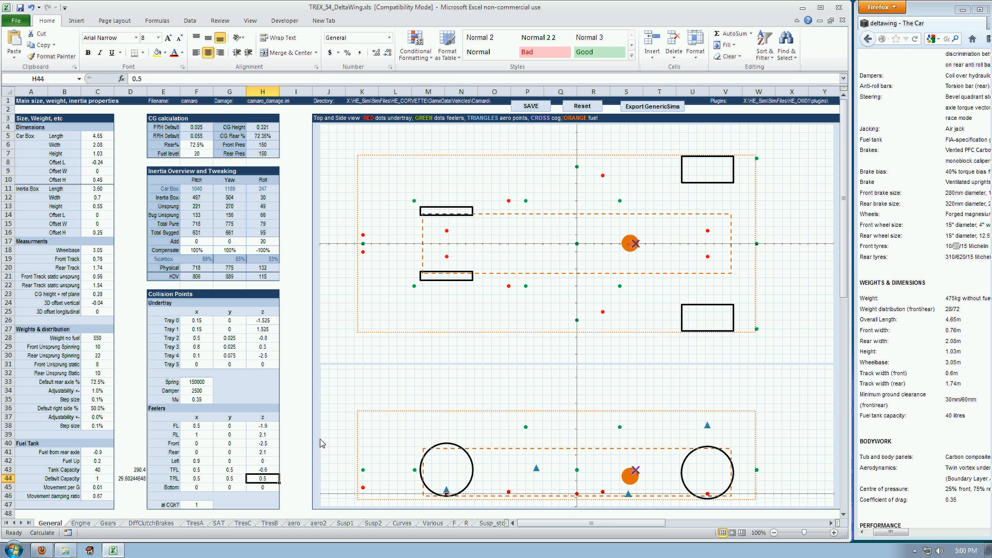
Reduce the x position of the Left feeler to 0.8, settling on 0.7.
{"action": "key", "text": "Up"}
{"action": "key", "text": "Left"}
{"action": "key", "text": "Left"}
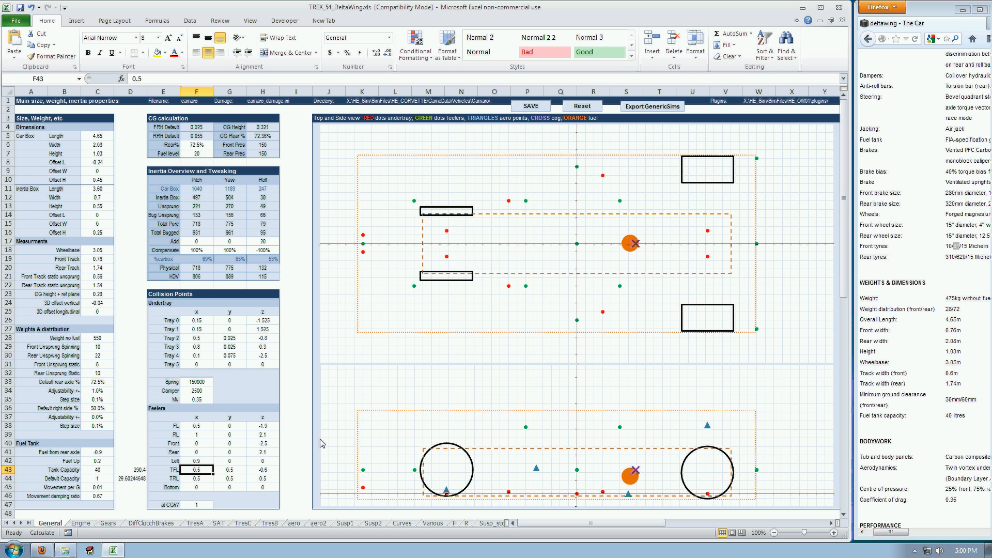
{"action": "key", "text": "Down"}
{"action": "key", "text": "Up"}
{"action": "key", "text": "Up"}
{"action": "type", "text": "0.8"}
{"action": "key", "text": "Return"}
{"action": "key", "text": "Up"}
{"action": "type", "text": "0.7"}
{"action": "key", "text": "Return"}
Set the z position of the TRL feeler to 1.
{"action": "key", "text": "Down"}
{"action": "key", "text": "Right"}
{"action": "key", "text": "Right"}
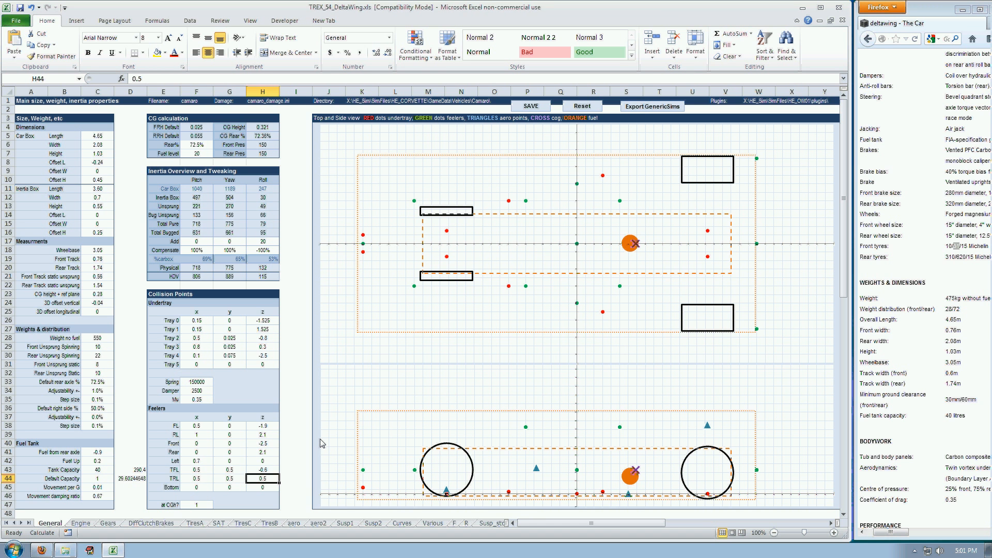
{"action": "type", "text": "1"}
{"action": "key", "text": "Return"}
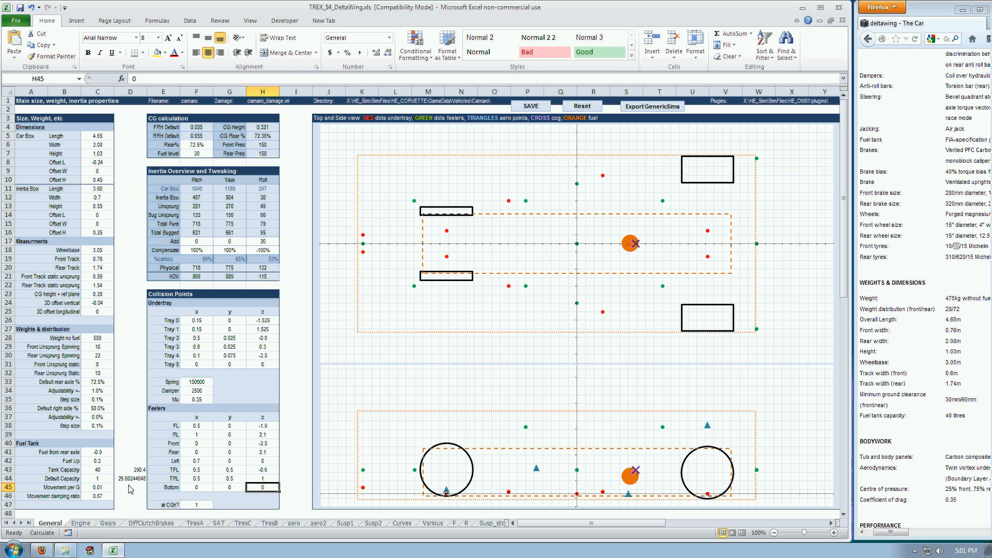
Test a Rear% of 50% in the CG calculation and restore it to 72.5%.
{"action": "left_click", "coordinate": [192, 146]}
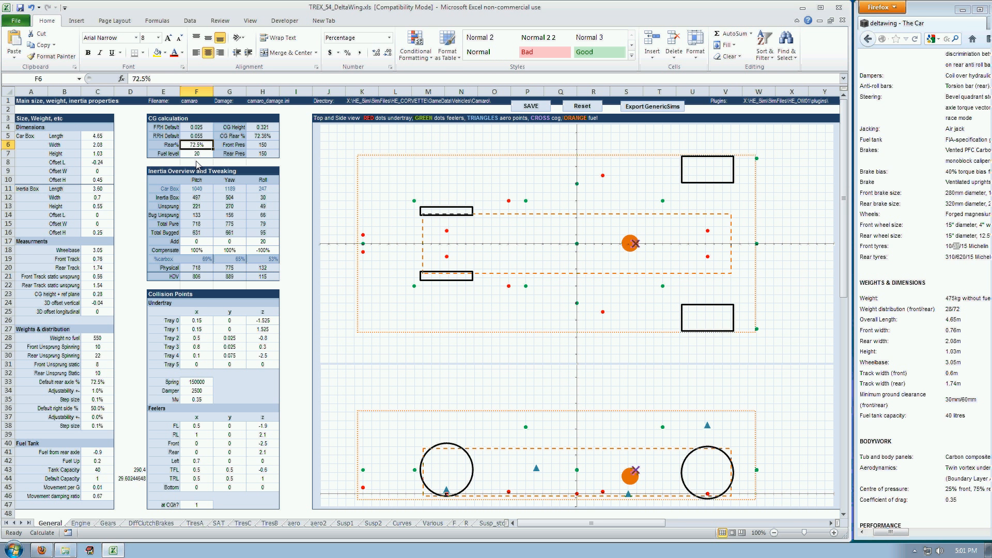
{"action": "type", "text": "50"}
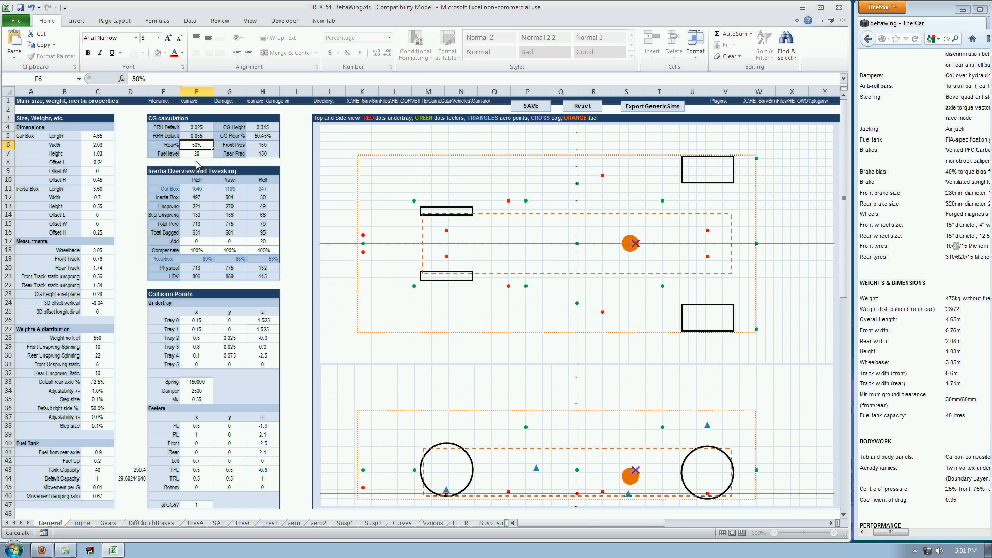
{"action": "key", "text": "Return"}
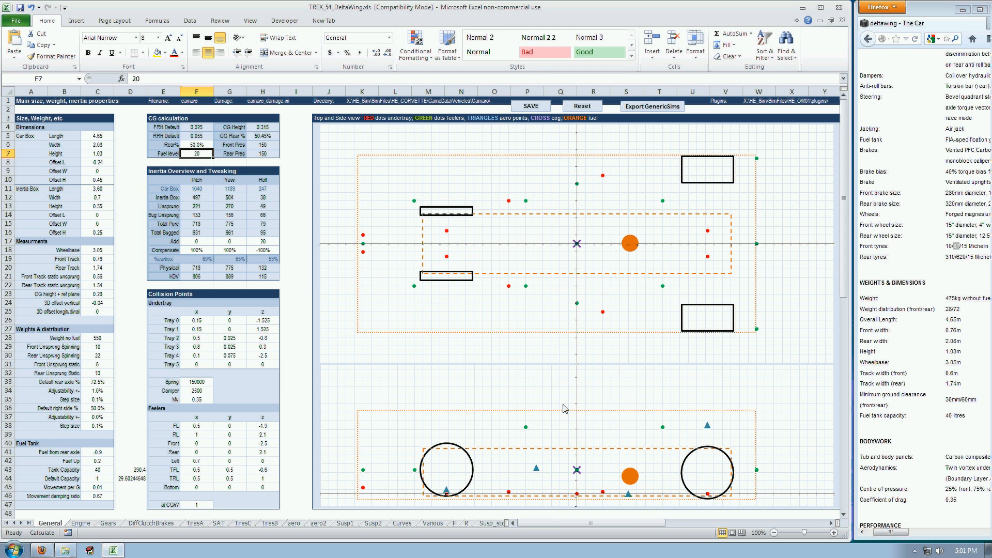
{"action": "key", "text": "Up"}
{"action": "type", "text": "72.5"}
{"action": "key", "text": "Return"}
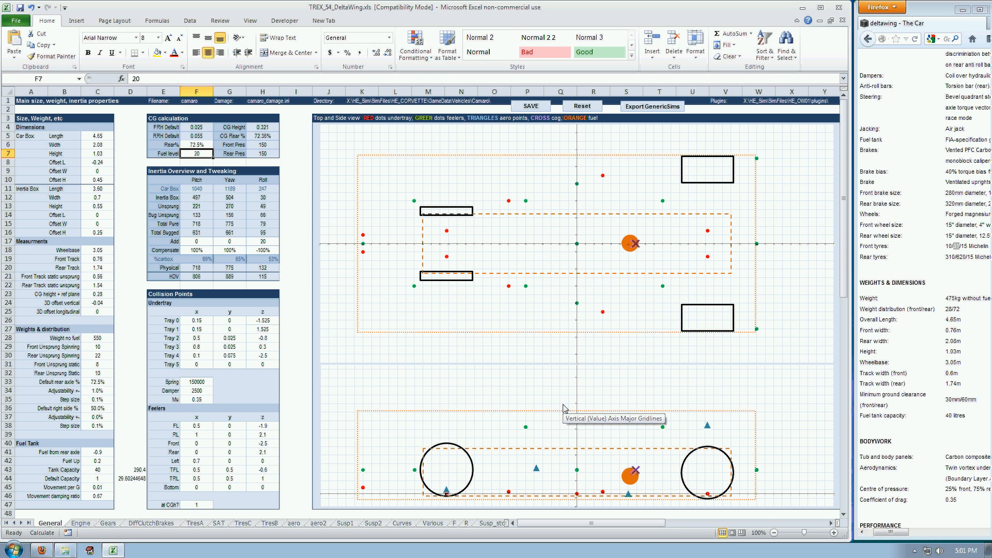